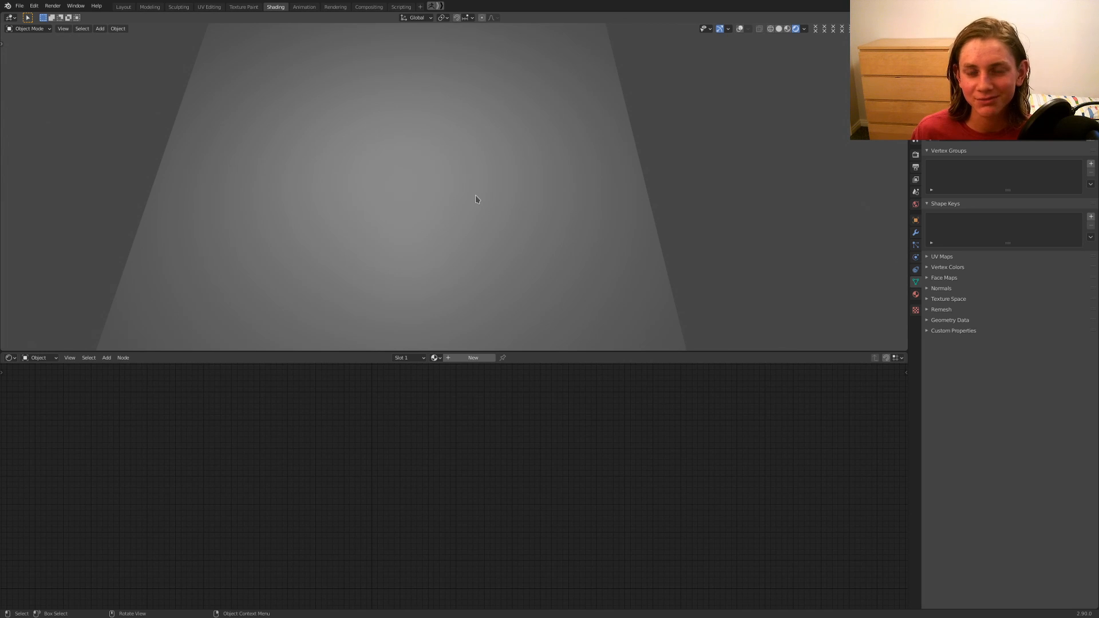
Step: Create a new material on the plane and move the Principled BSDF node away from the Material Output
{"action": "left_click", "coordinate": [465, 358]}
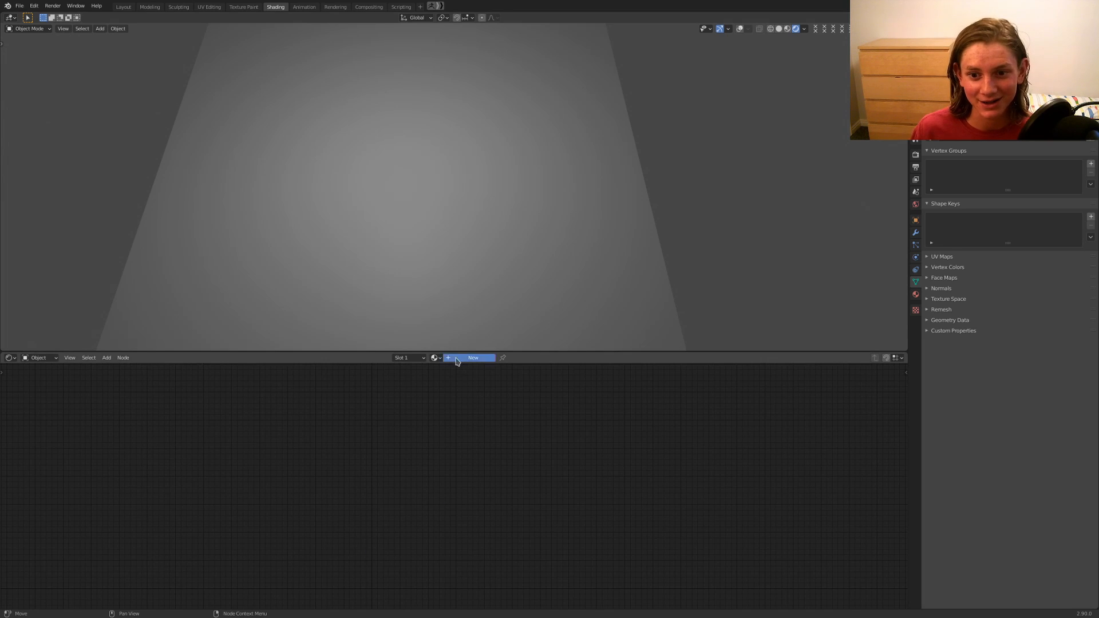
{"action": "middle_click_drag", "start_coordinate": [557, 234], "coordinate": [540, 208]}
{"action": "scroll", "coordinate": [540, 208], "scroll_direction": "up", "scroll_amount": 1}
{"action": "middle_click_drag", "start_coordinate": [553, 442], "coordinate": [566, 477]}
{"action": "left_click", "coordinate": [419, 441]}
{"action": "left_click_drag", "start_coordinate": [501, 443], "coordinate": [380, 433]}
{"action": "scroll", "coordinate": [433, 457], "scroll_direction": "up", "scroll_amount": 6}
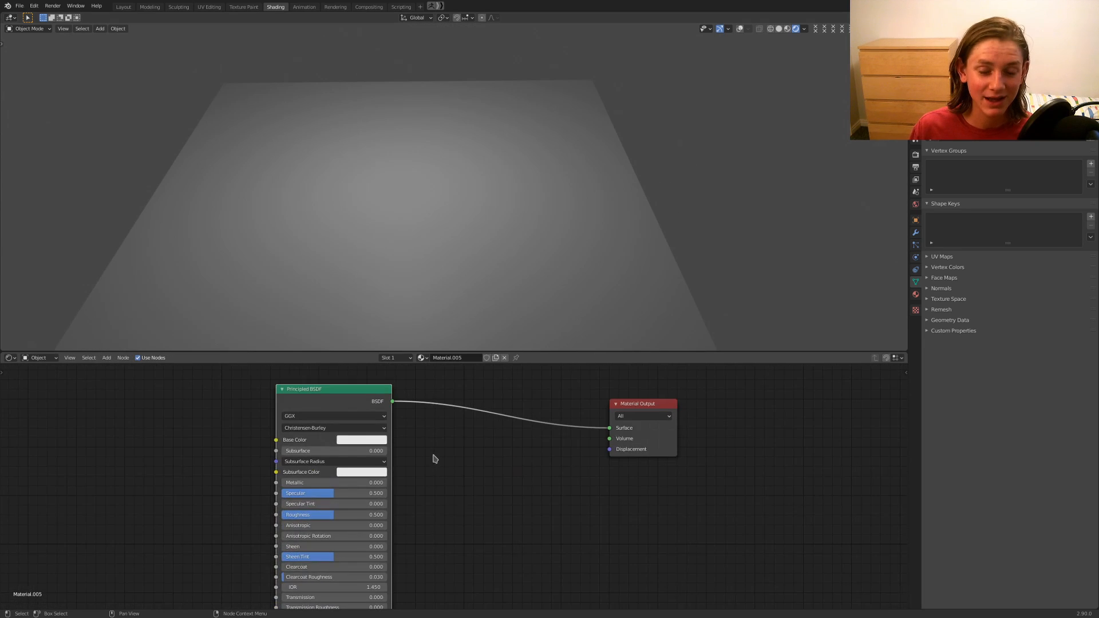
Step: Delete the Principled BSDF node, leaving only the Material Output in the material
{"action": "scroll", "coordinate": [425, 505], "scroll_direction": "down", "scroll_amount": 1}
{"action": "middle_click_drag", "start_coordinate": [424, 506], "coordinate": [493, 507]}
{"action": "scroll", "coordinate": [494, 506], "scroll_direction": "up", "scroll_amount": 3}
{"action": "mouse_move", "coordinate": [424, 525]}
{"action": "left_mouse_down"}
{"action": "mouse_move", "coordinate": [378, 525]}
{"action": "mouse_move", "coordinate": [432, 525]}
{"action": "mouse_move", "coordinate": [415, 525]}
{"action": "left_mouse_up"}
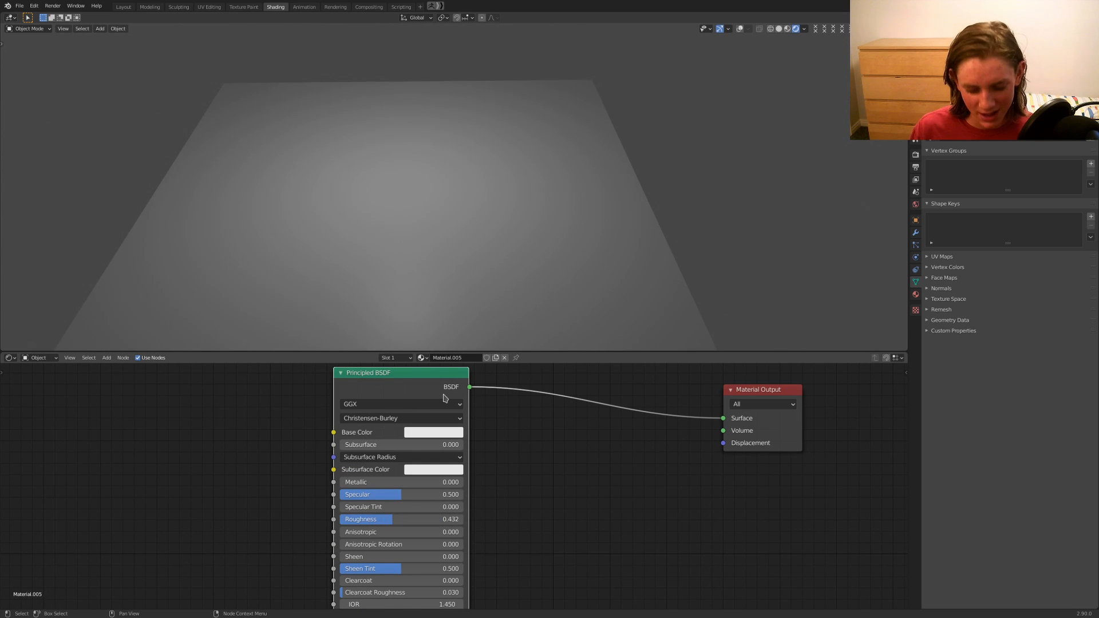
{"action": "key", "text": "x"}
{"action": "scroll", "coordinate": [491, 430], "scroll_direction": "down", "scroll_amount": 3}
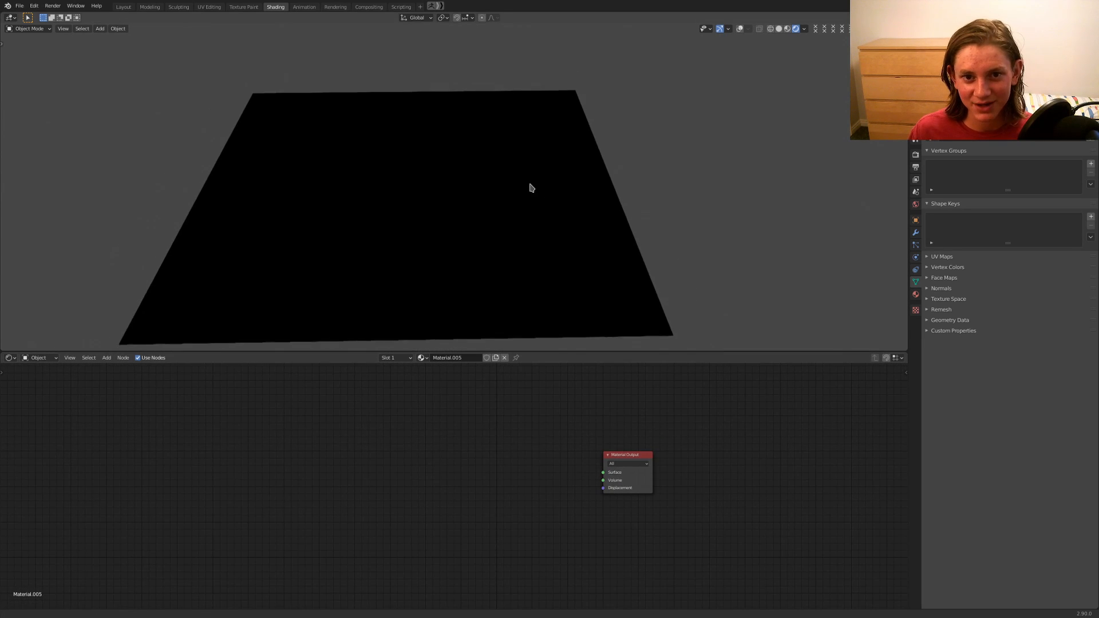
{"action": "middle_click_drag", "start_coordinate": [529, 184], "coordinate": [540, 162], "text": "shift"}
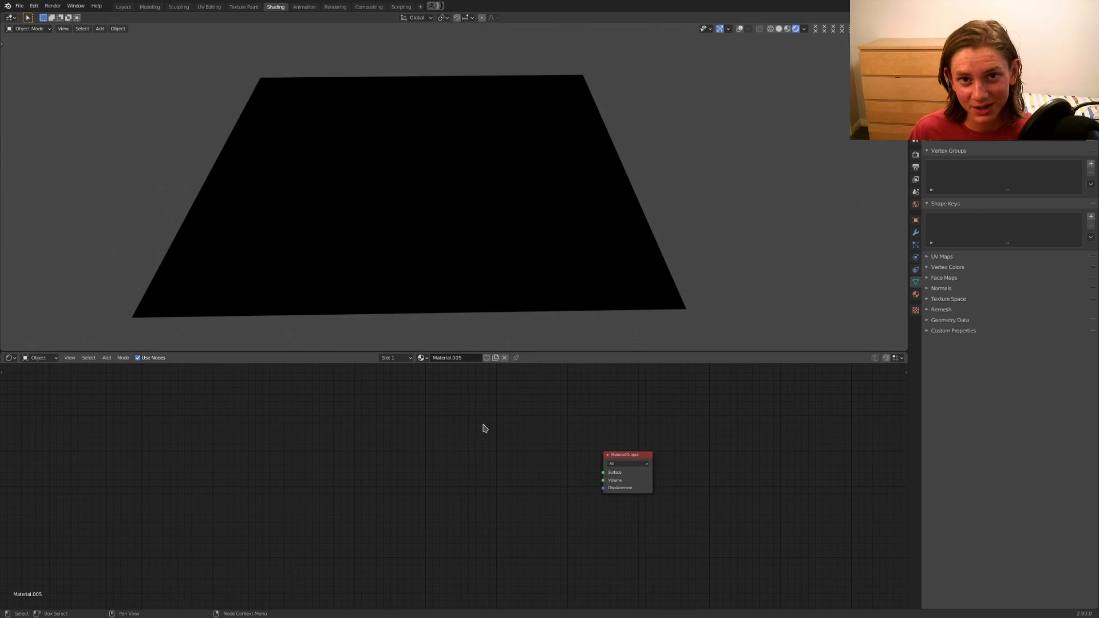
{"action": "scroll", "coordinate": [618, 453], "scroll_direction": "up", "scroll_amount": 5}
{"action": "middle_click_drag", "start_coordinate": [618, 453], "coordinate": [471, 482]}
{"action": "scroll", "coordinate": [471, 482], "scroll_direction": "up", "scroll_amount": 3}
{"action": "key", "text": "shift+a"}
{"action": "type", "text": "s"}
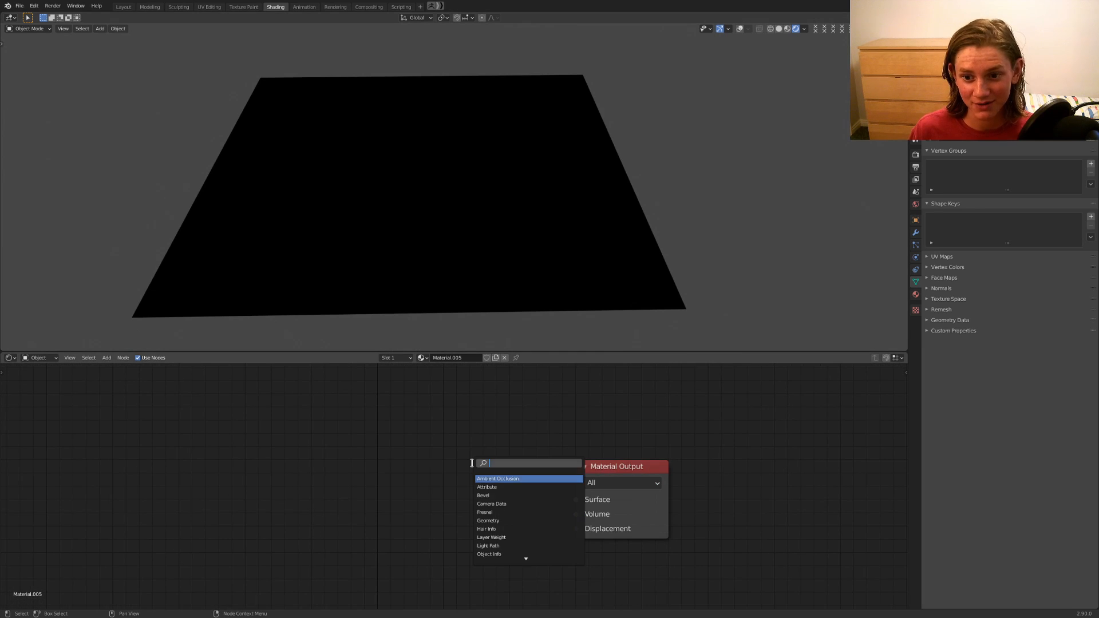
{"action": "type", "text": "vale"}
{"action": "key", "text": "Return"}
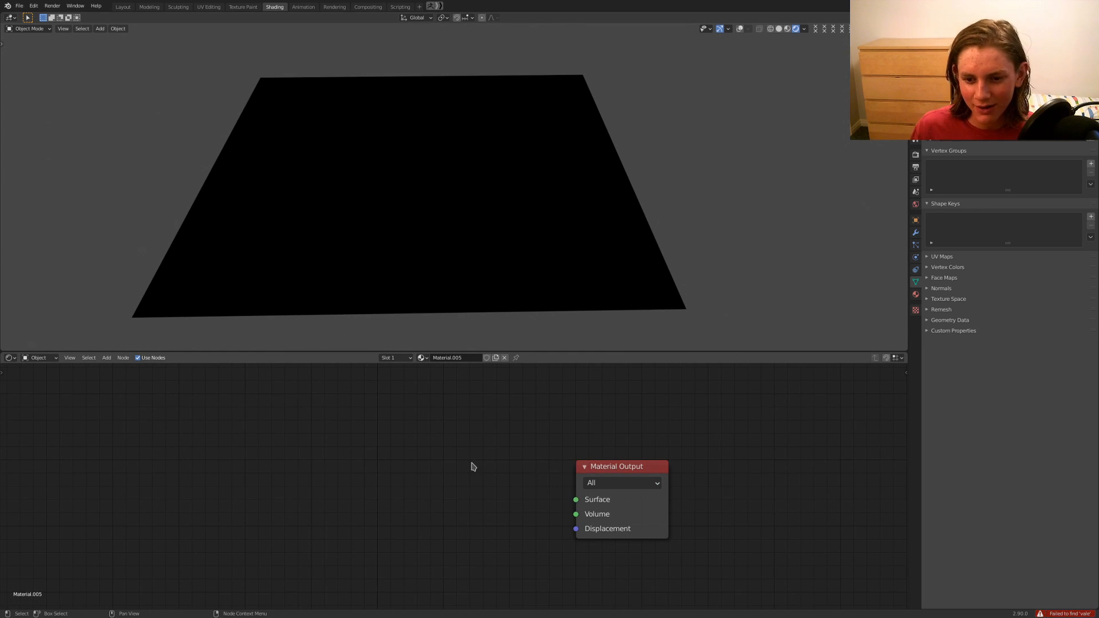
Step: Add a Value node and connect it to the Material Output's Surface input, spacing the two nodes apart
{"action": "key", "text": "shift+a"}
{"action": "left_click", "coordinate": [472, 465]}
{"action": "type", "text": "valu"}
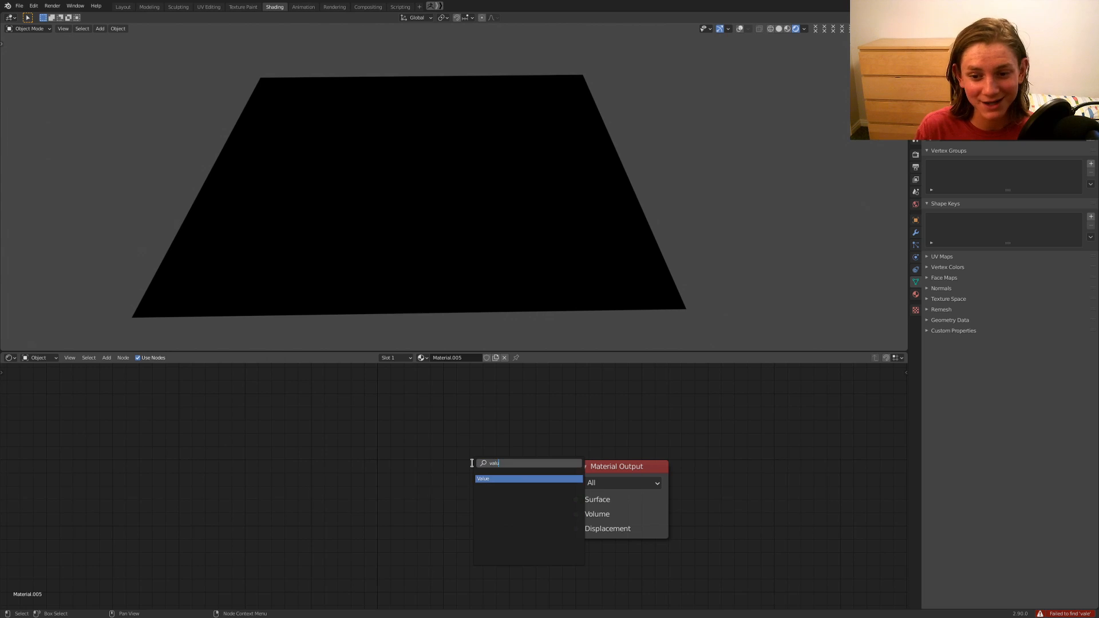
{"action": "key", "text": "Return"}
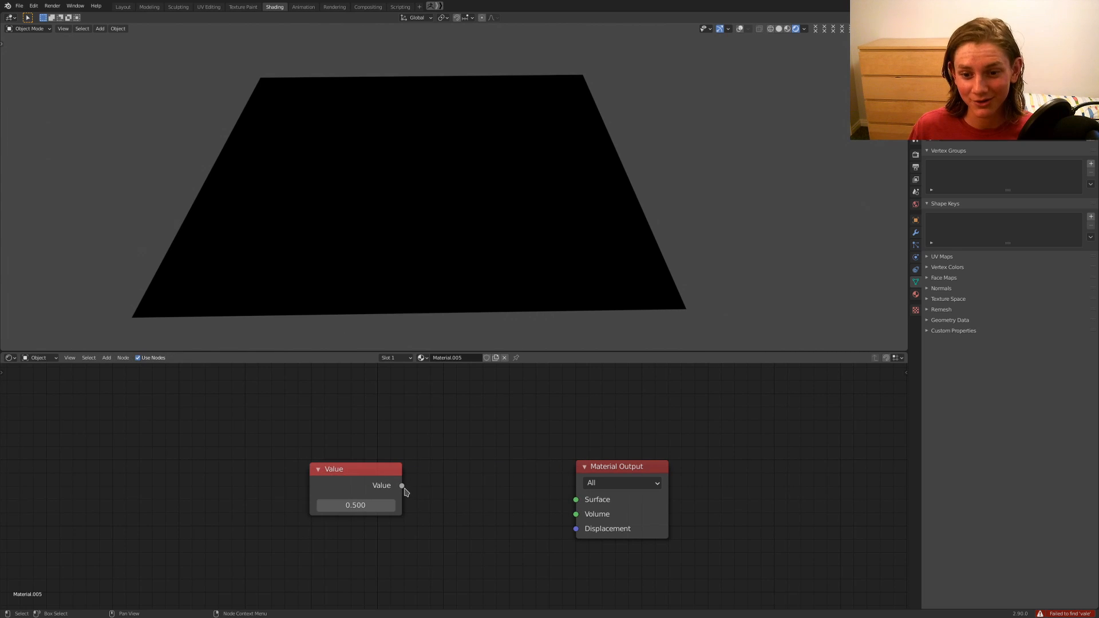
{"action": "left_click_drag", "start_coordinate": [402, 484], "coordinate": [576, 500]}
{"action": "left_click_drag", "start_coordinate": [351, 470], "coordinate": [285, 448]}
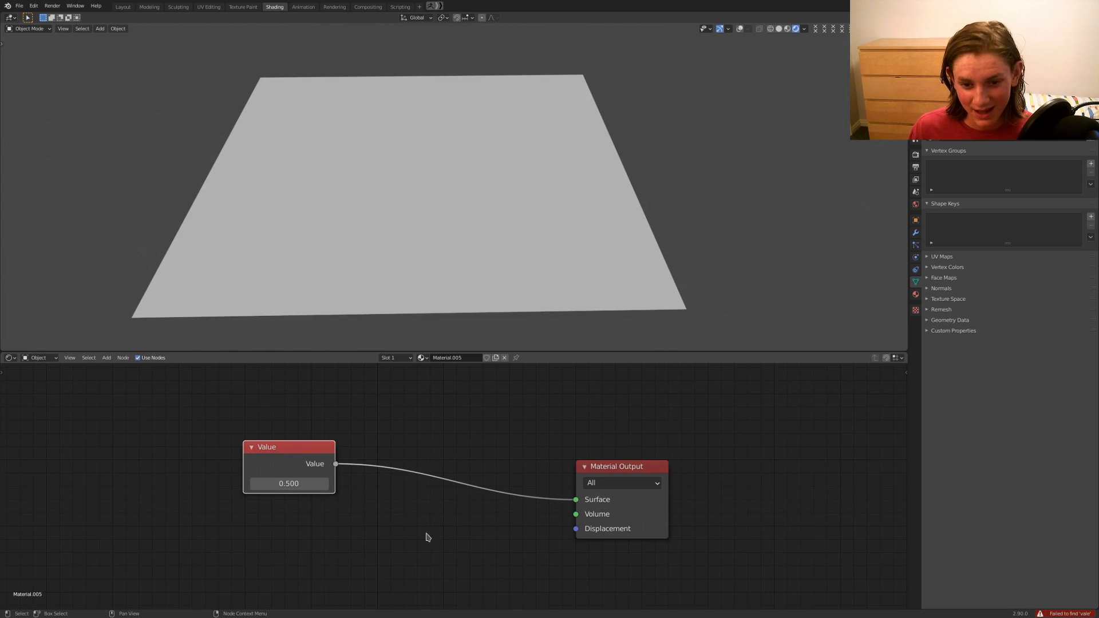
Step: Set the Value node to 0 to test its effect on the plane
{"action": "scroll", "coordinate": [380, 523], "scroll_direction": "up", "scroll_amount": 1}
{"action": "middle_click_drag", "start_coordinate": [383, 523], "coordinate": [497, 544]}
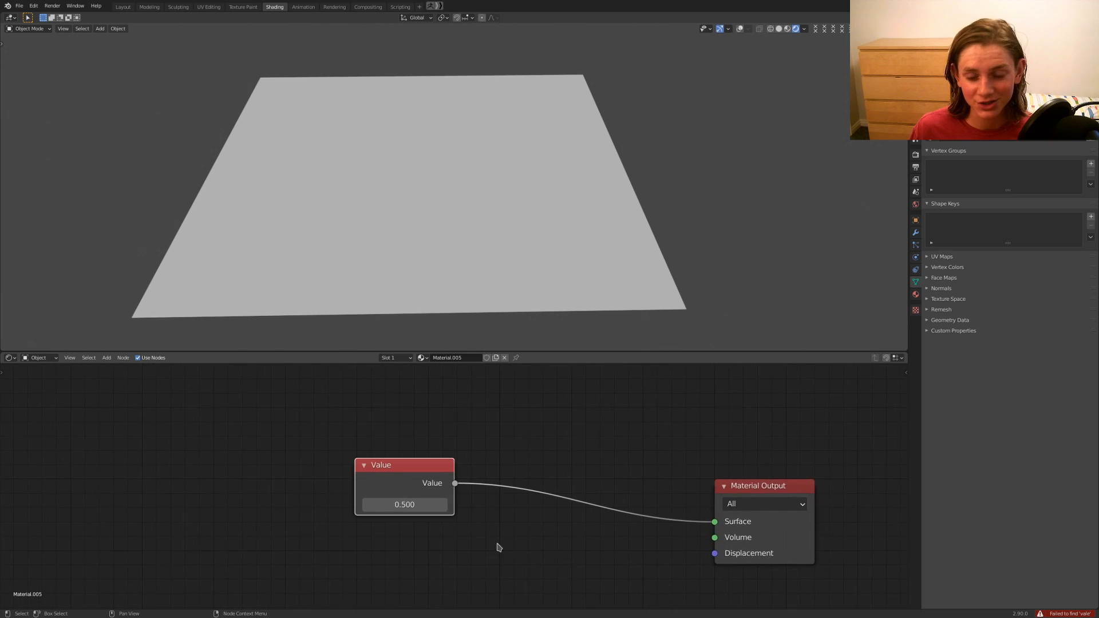
{"action": "scroll", "coordinate": [435, 509], "scroll_direction": "up", "scroll_amount": 1}
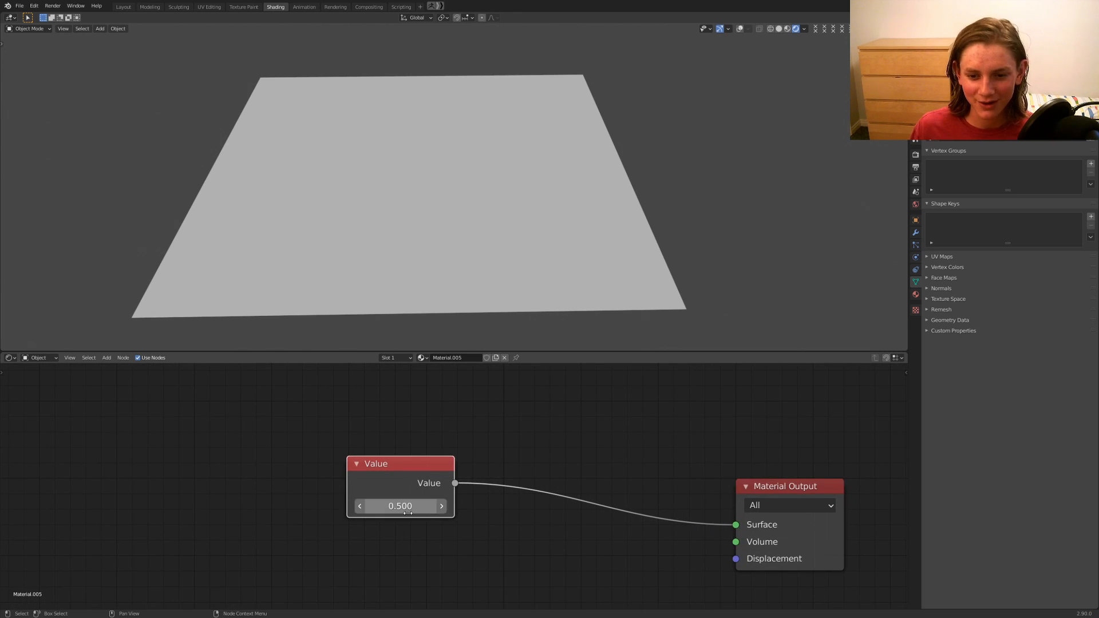
{"action": "left_click", "coordinate": [411, 511]}
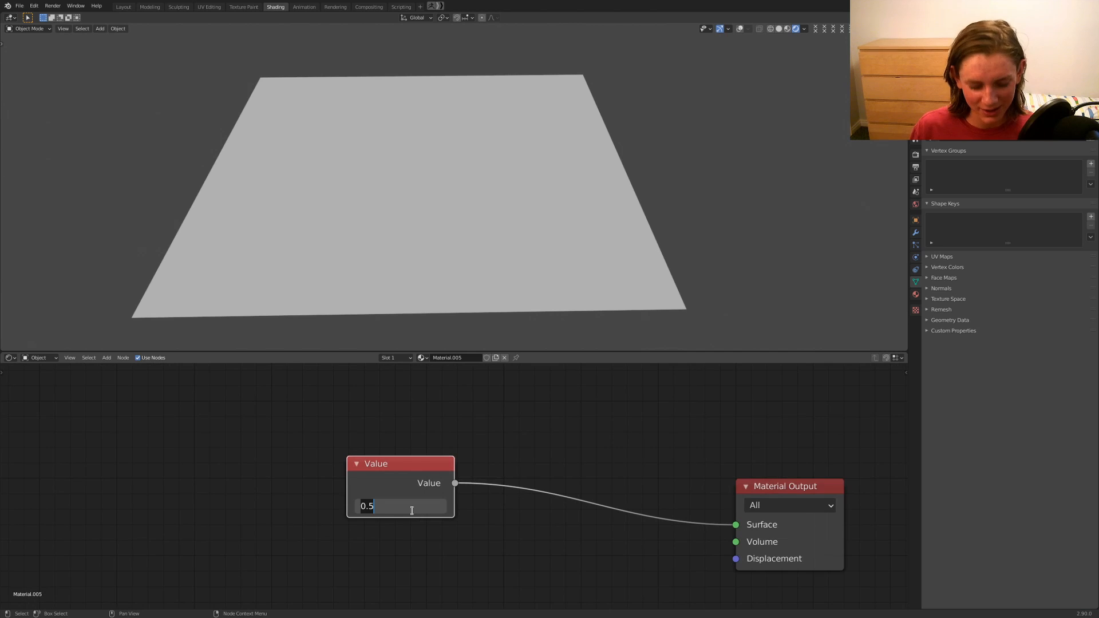
{"action": "type", "text": "0"}
{"action": "key", "text": "Return"}
Step: Set the Value node to 1 to test the opposite end of the range
{"action": "left_click", "coordinate": [407, 509]}
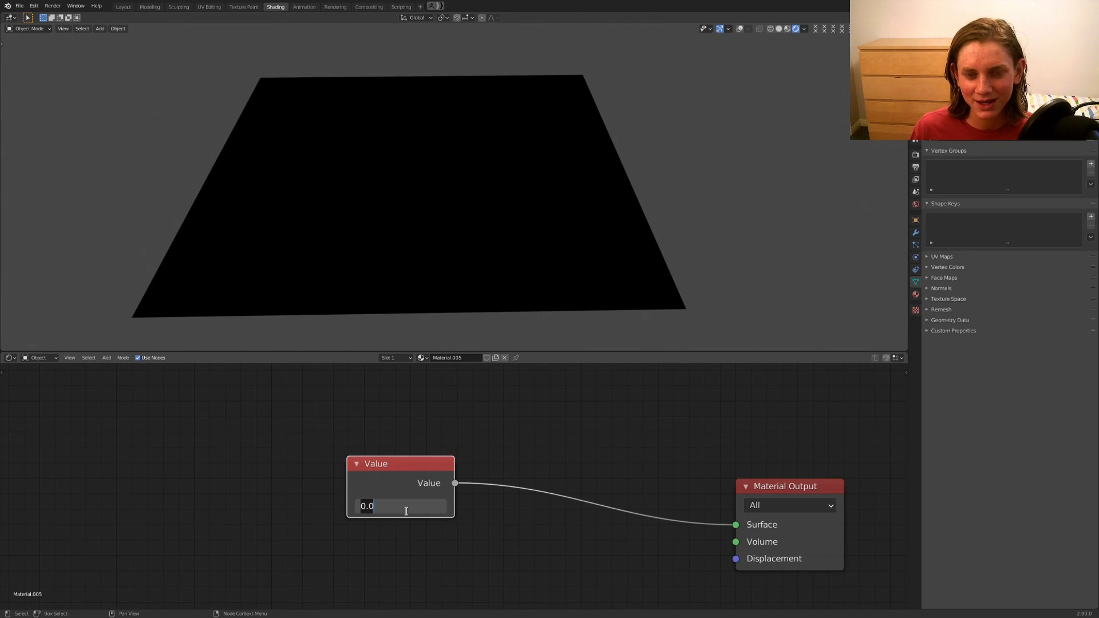
{"action": "type", "text": "1"}
{"action": "key", "text": "Return"}
{"action": "mouse_move", "coordinate": [399, 506]}
{"action": "left_mouse_down"}
{"action": "mouse_move", "coordinate": [472, 506]}
{"action": "mouse_move", "coordinate": [398, 506]}
{"action": "left_mouse_up"}
{"action": "left_click", "coordinate": [398, 505]}
{"action": "type", "text": "6.71"}
{"action": "key", "text": "Return"}
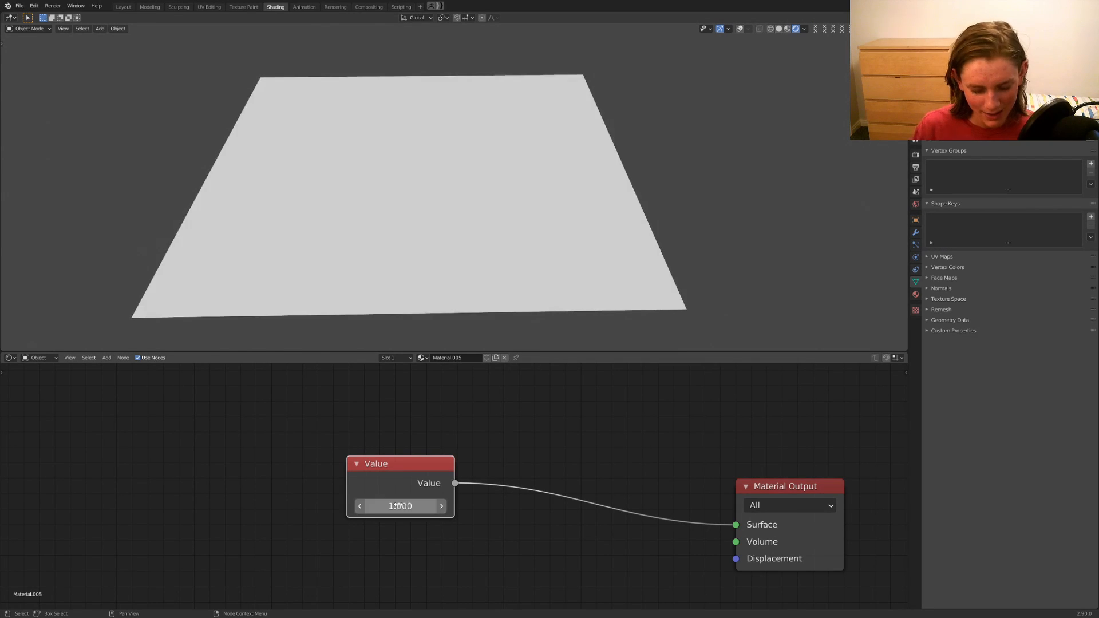
Step: Return the Value node to 0 and raise it to 0.150
{"action": "scroll", "coordinate": [529, 211], "scroll_direction": "down", "scroll_amount": 1}
{"action": "middle_click_drag", "start_coordinate": [535, 211], "coordinate": [530, 211]}
{"action": "scroll", "coordinate": [455, 482], "scroll_direction": "up", "scroll_amount": 1}
{"action": "left_click", "coordinate": [387, 507]}
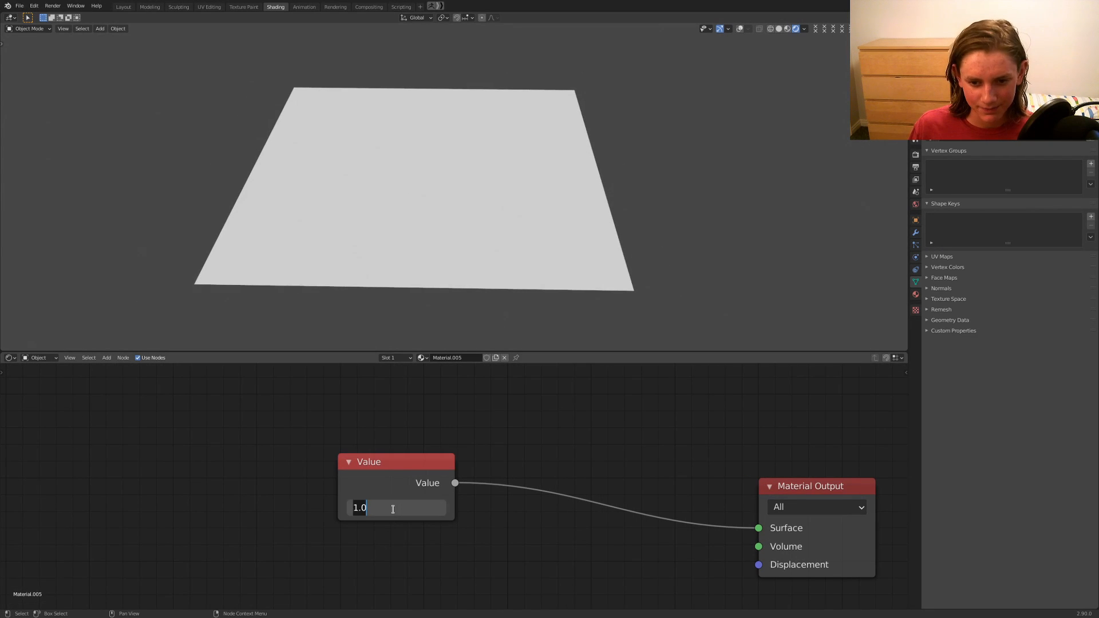
{"action": "type", "text": "0"}
{"action": "key", "text": "Return"}
{"action": "mouse_move", "coordinate": [391, 508]}
{"action": "left_mouse_down"}
{"action": "mouse_move", "coordinate": [435, 508]}
{"action": "mouse_move", "coordinate": [400, 508]}
{"action": "left_mouse_up"}
Step: Move the Value node farther from the output and add a Mix Shader node below the existing connection
{"action": "left_click_drag", "start_coordinate": [401, 483], "coordinate": [155, 437]}
{"action": "scroll", "coordinate": [377, 544], "scroll_direction": "down", "scroll_amount": 7}
{"action": "middle_click_drag", "start_coordinate": [430, 555], "coordinate": [454, 505]}
{"action": "key", "text": "shift+a"}
{"action": "left_click", "coordinate": [455, 505]}
{"action": "type", "text": "mix"}
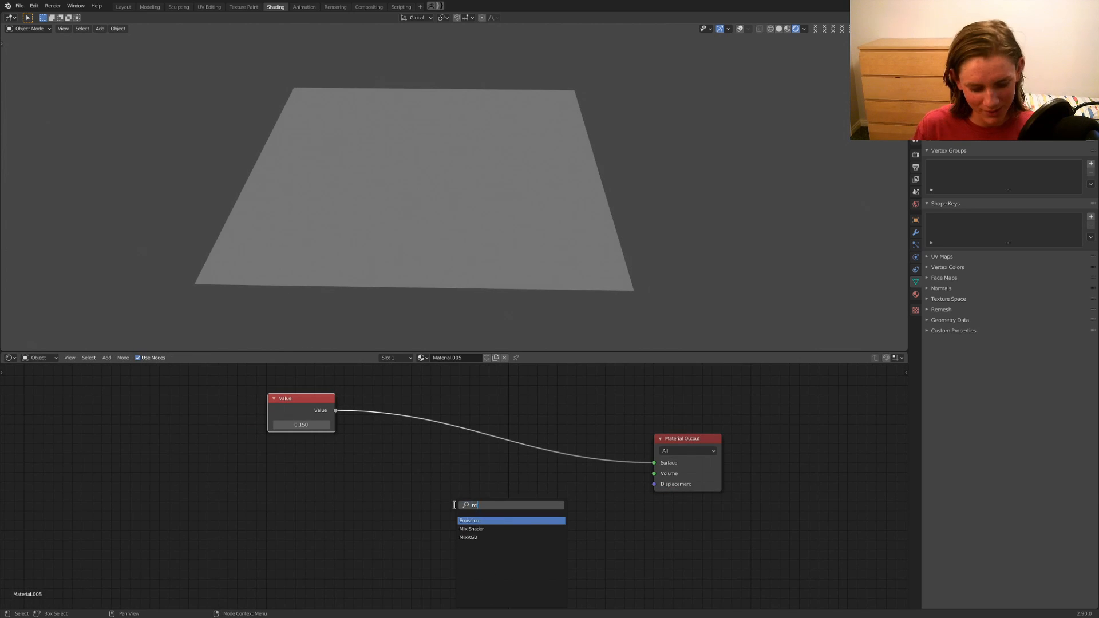
{"action": "key", "text": "Return"}
{"action": "left_click", "coordinate": [446, 463]}
{"action": "key", "text": "shift+a"}
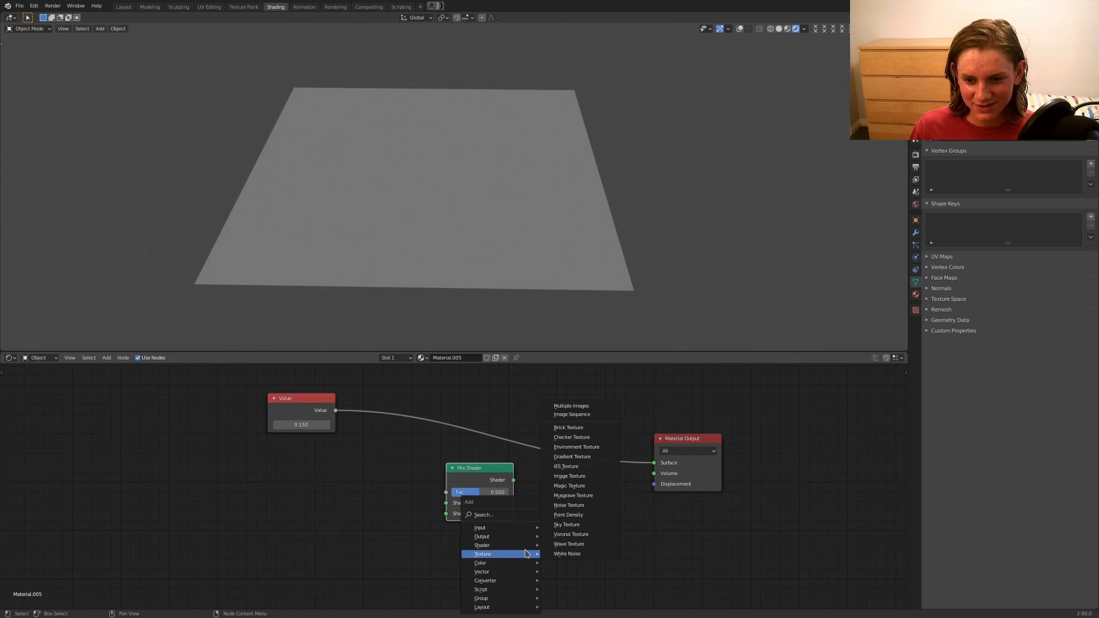
{"action": "left_click", "coordinate": [504, 523]}
{"action": "type", "text": "mix"}
{"action": "key", "text": "Return"}
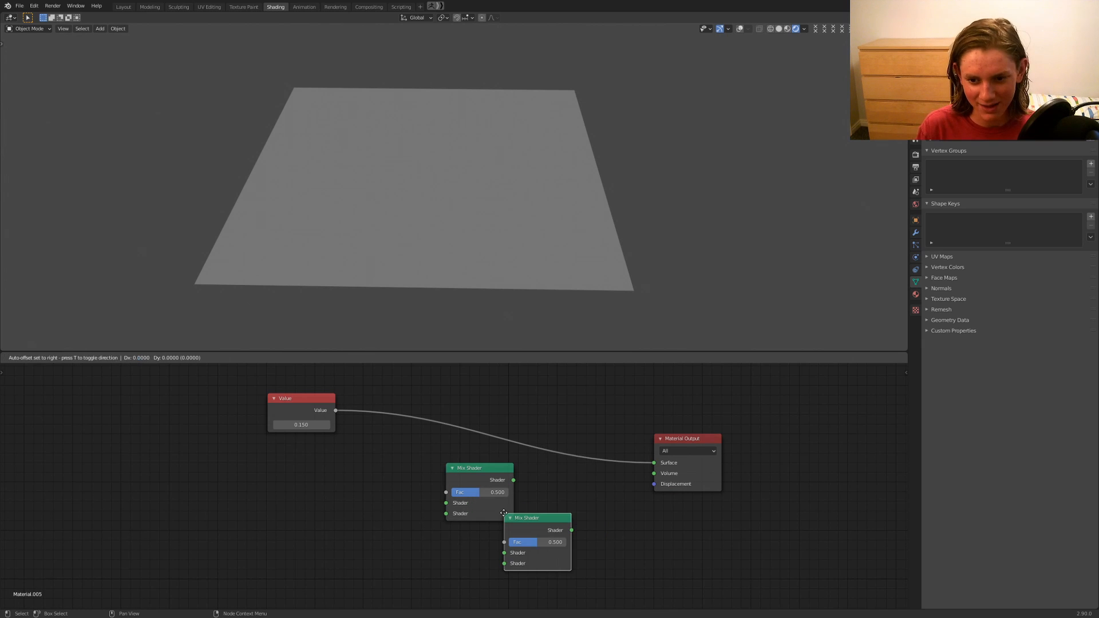
{"action": "right_click", "coordinate": [496, 525]}
Step: Add a MixRGB node and place it above the Mix Shader node
{"action": "key", "text": "shift+a"}
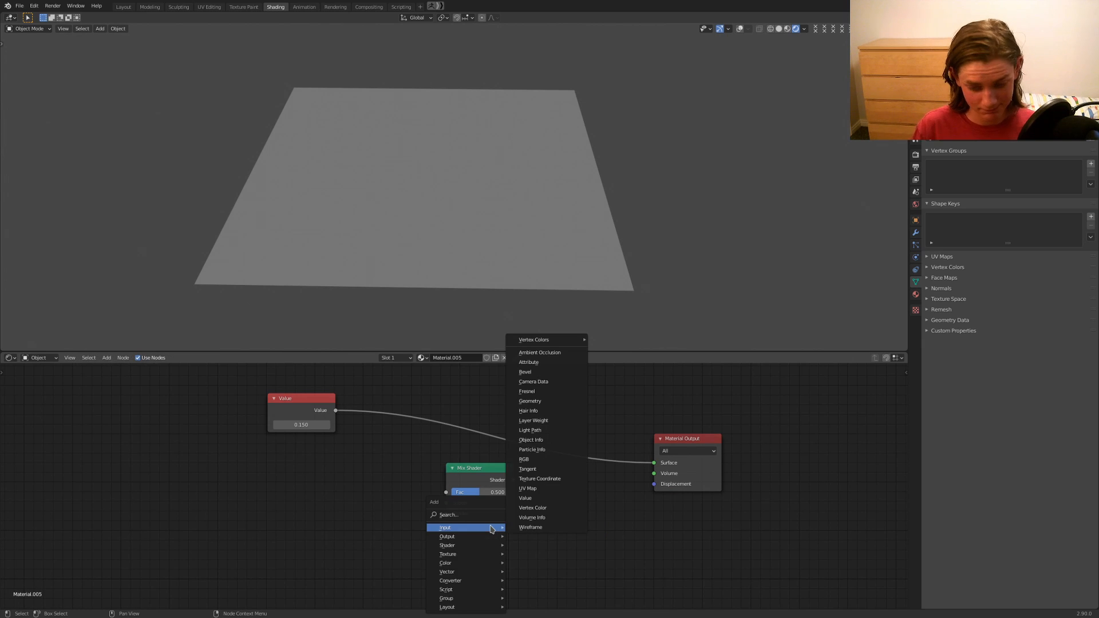
{"action": "left_click", "coordinate": [490, 527]}
{"action": "type", "text": "mixrgb"}
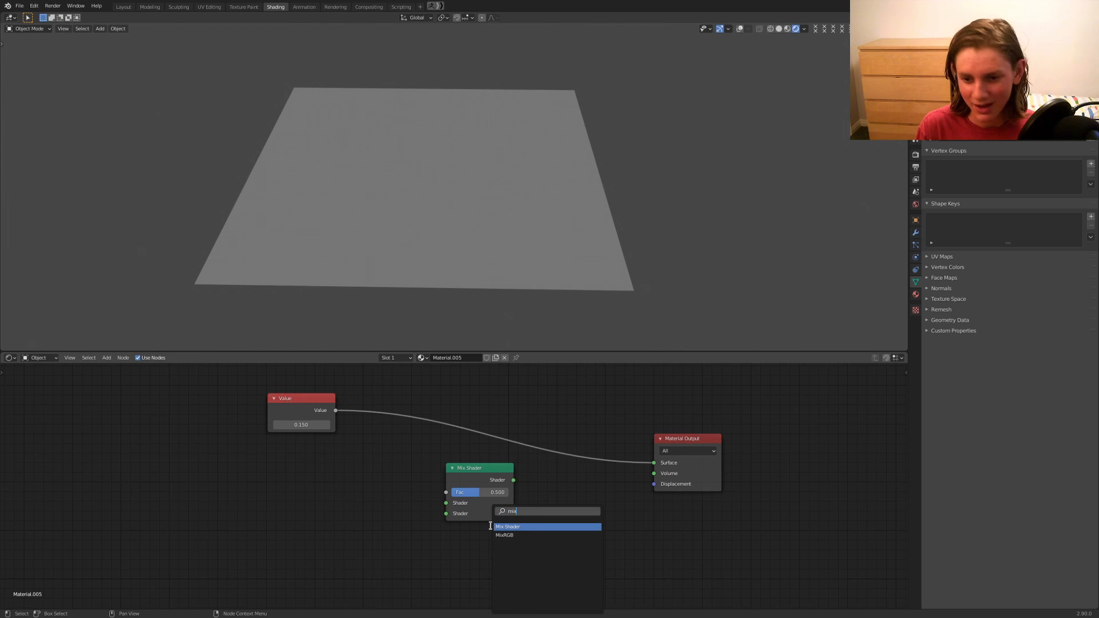
{"action": "key", "text": "Return"}
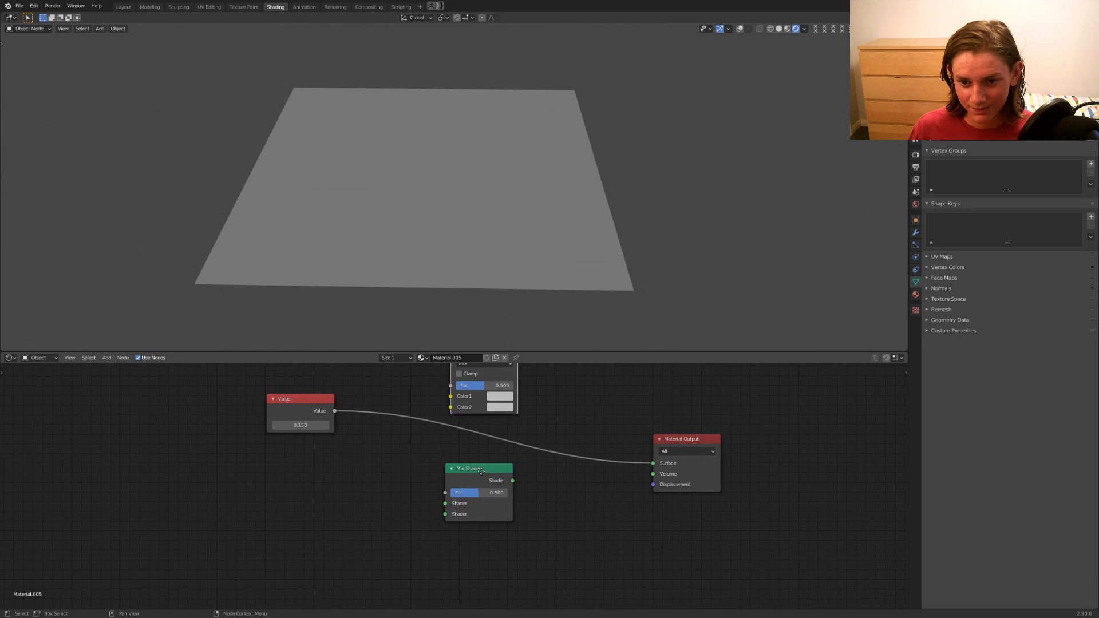
{"action": "left_click", "coordinate": [466, 387]}
{"action": "scroll", "coordinate": [466, 386], "scroll_direction": "up", "scroll_amount": 1}
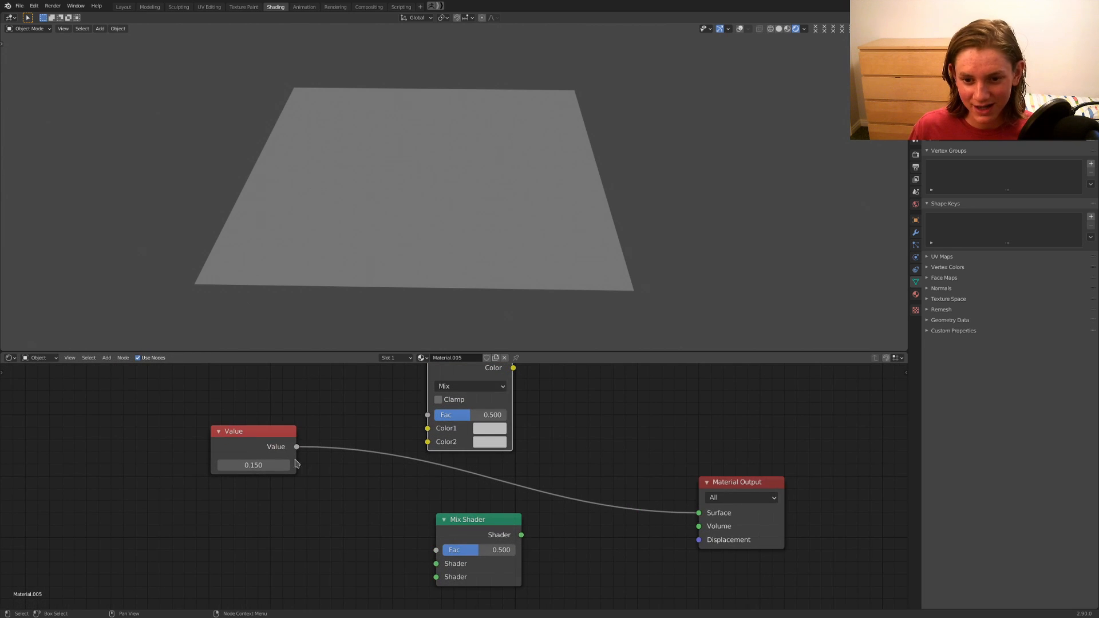
Step: Connect the Value node to the Fac inputs of both mix nodes and the MixRGB Color output to Surface
{"action": "left_click_drag", "start_coordinate": [297, 447], "coordinate": [428, 415]}
{"action": "left_click_drag", "start_coordinate": [297, 447], "coordinate": [436, 550]}
{"action": "scroll", "coordinate": [513, 368], "scroll_direction": "down", "scroll_amount": 1}
{"action": "left_click_drag", "start_coordinate": [505, 385], "coordinate": [663, 509]}
Step: Set the MixRGB node's Color1 to red and Color2 to blue with hue 0.641, saturation 1 and value 0.735
{"action": "middle_click_drag", "start_coordinate": [511, 426], "coordinate": [518, 501]}
{"action": "scroll", "coordinate": [516, 501], "scroll_direction": "up", "scroll_amount": 2}
{"action": "left_click", "coordinate": [485, 511]}
{"action": "left_click_drag", "start_coordinate": [521, 403], "coordinate": [561, 356]}
{"action": "left_click", "coordinate": [485, 525]}
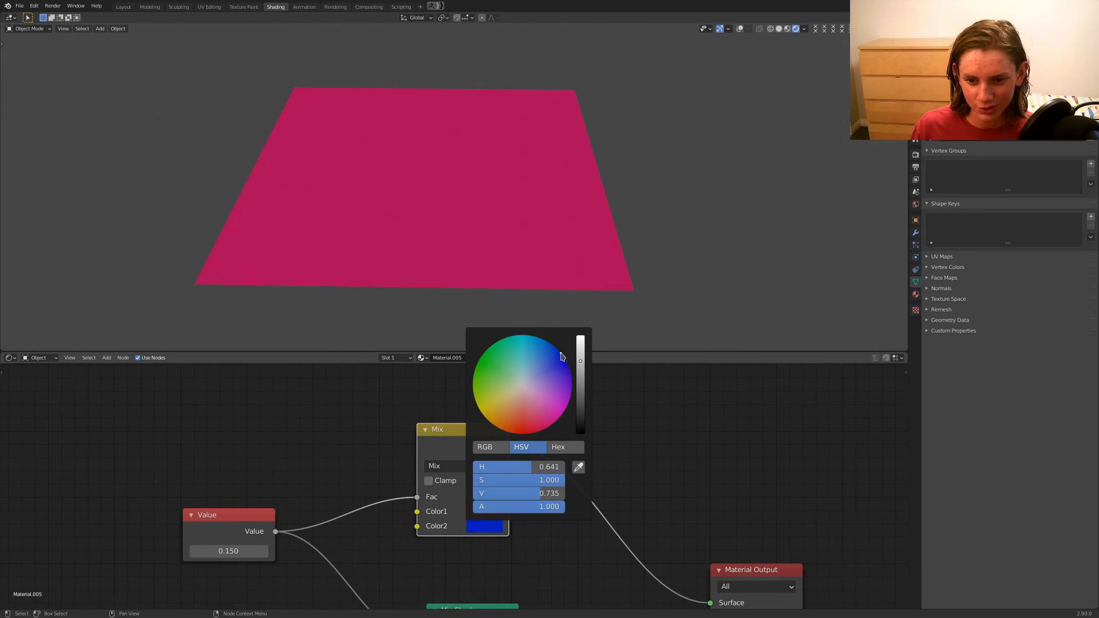
Step: Set the Value node driving the mix factor to 0.5
{"action": "left_click", "coordinate": [223, 551]}
{"action": "type", "text": "0.5"}
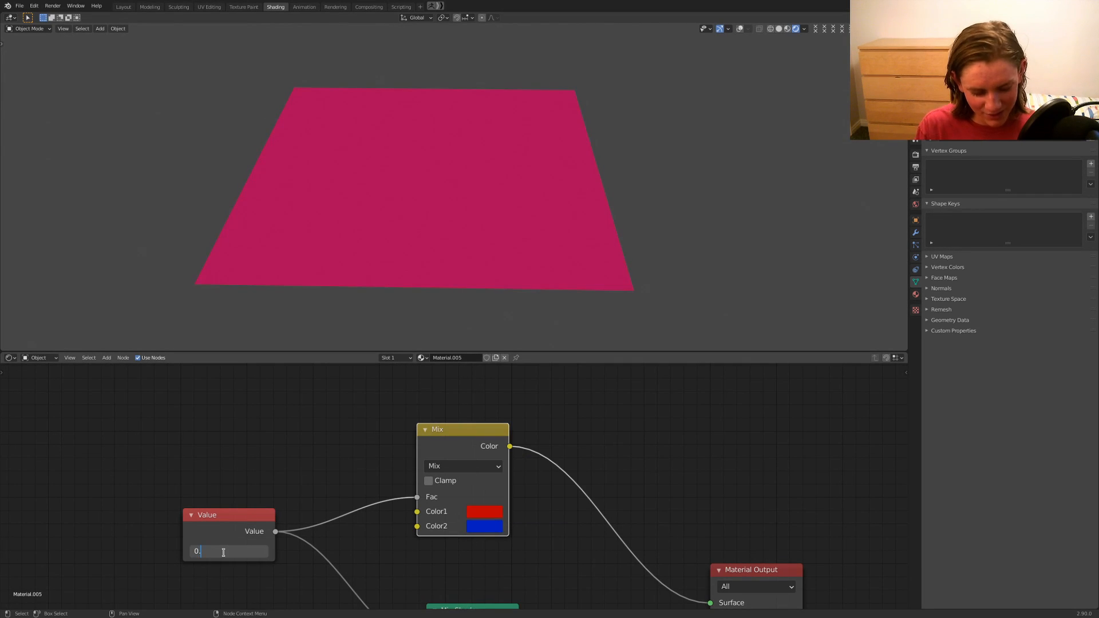
{"action": "key", "text": "Return"}
{"action": "middle_click_drag", "start_coordinate": [485, 178], "coordinate": [489, 191]}
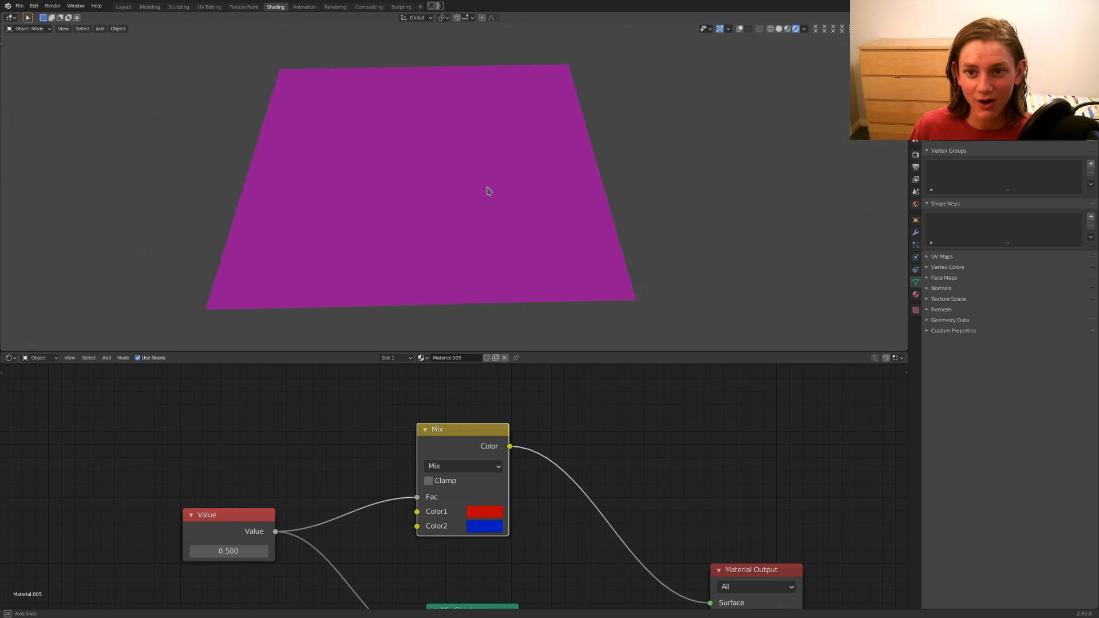
Step: Preview the Value node's output on the plane through a Viewer node
{"action": "middle_click_drag", "start_coordinate": [320, 520], "coordinate": [445, 444]}
{"action": "scroll", "coordinate": [427, 466], "scroll_direction": "up", "scroll_amount": 1}
{"action": "scroll", "coordinate": [412, 464], "scroll_direction": "down", "scroll_amount": 1}
{"action": "scroll", "coordinate": [380, 459], "scroll_direction": "up", "scroll_amount": 1}
{"action": "scroll", "coordinate": [380, 457], "scroll_direction": "down", "scroll_amount": 1}
{"action": "middle_click_drag", "start_coordinate": [381, 455], "coordinate": [393, 466]}
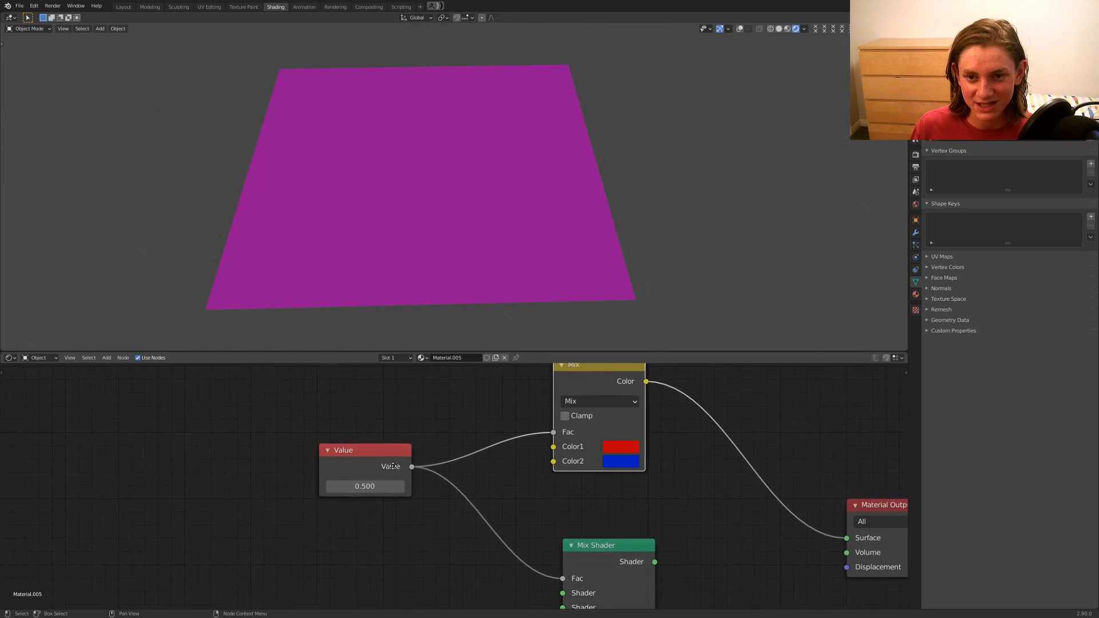
{"action": "scroll", "coordinate": [393, 466], "scroll_direction": "up", "scroll_amount": 1}
{"action": "left_click", "coordinate": [377, 476], "text": "ctrl+shift"}
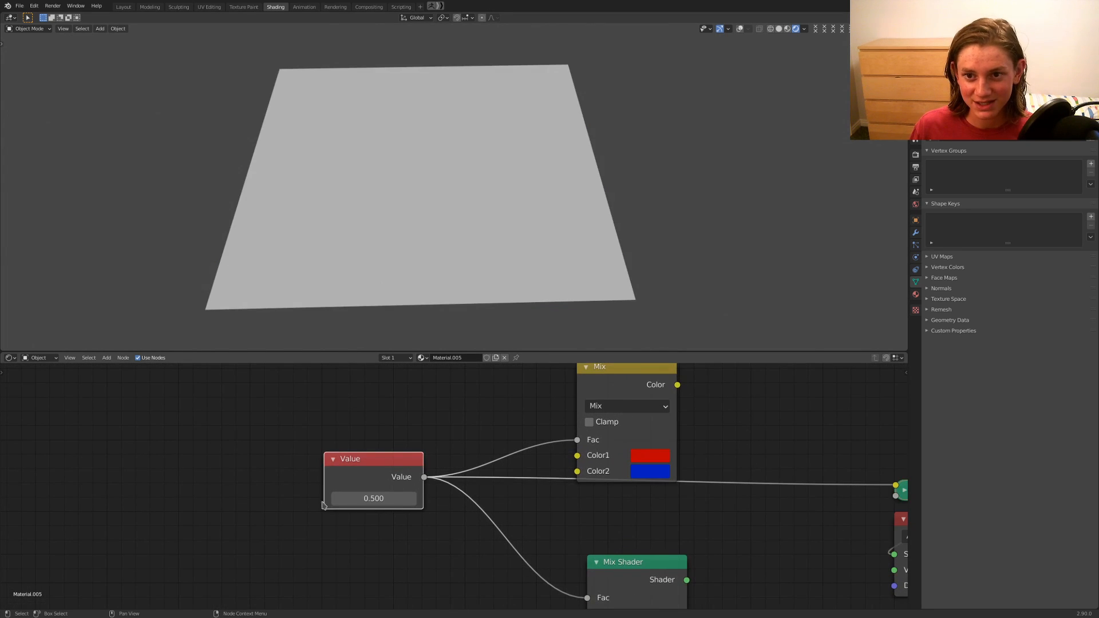
Step: Switch the Viewer preview to the MixRGB node's Color output
{"action": "scroll", "coordinate": [361, 476], "scroll_direction": "down", "scroll_amount": 2}
{"action": "middle_click_drag", "start_coordinate": [595, 489], "coordinate": [468, 481]}
{"action": "scroll", "coordinate": [467, 481], "scroll_direction": "up", "scroll_amount": 1}
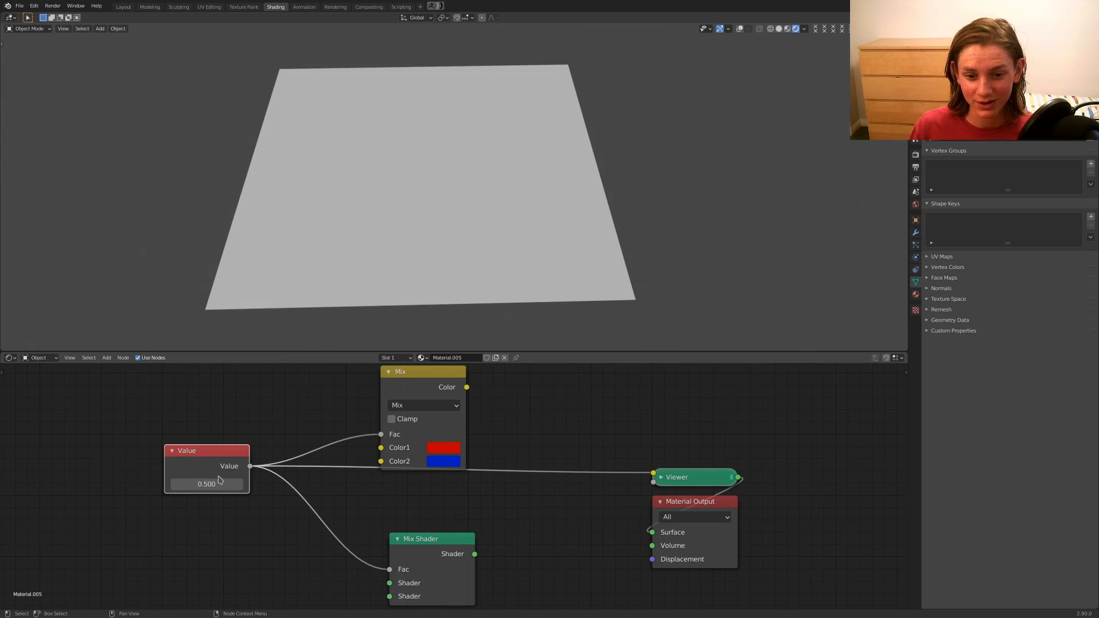
{"action": "left_click", "coordinate": [433, 384], "text": "ctrl+shift"}
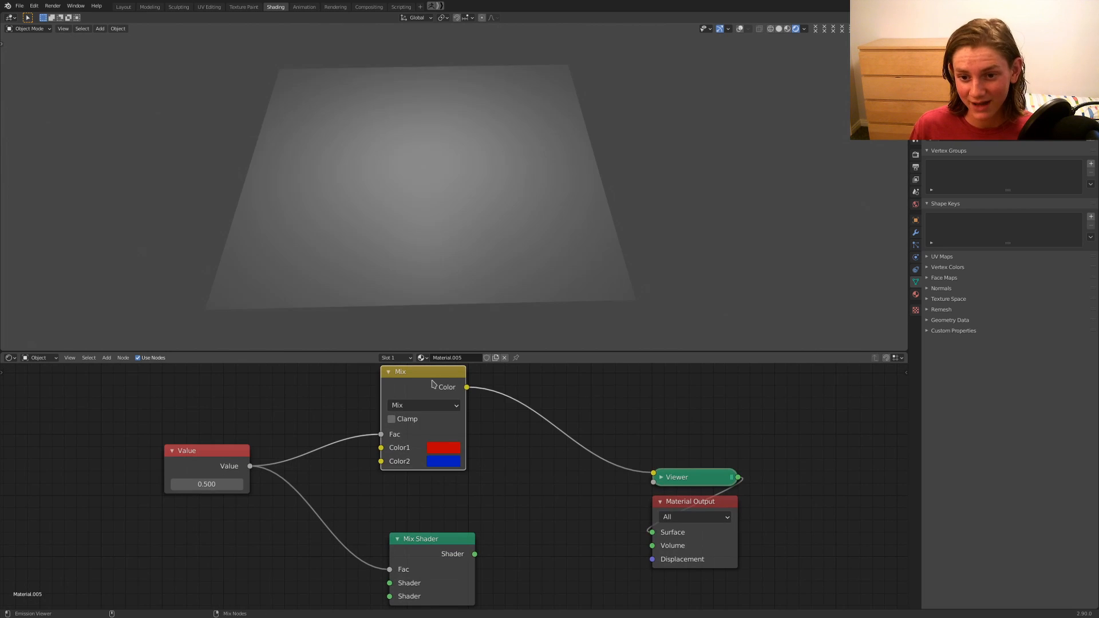
{"action": "middle_click_drag", "start_coordinate": [436, 486], "coordinate": [546, 502]}
{"action": "scroll", "coordinate": [470, 510], "scroll_direction": "up", "scroll_amount": 2}
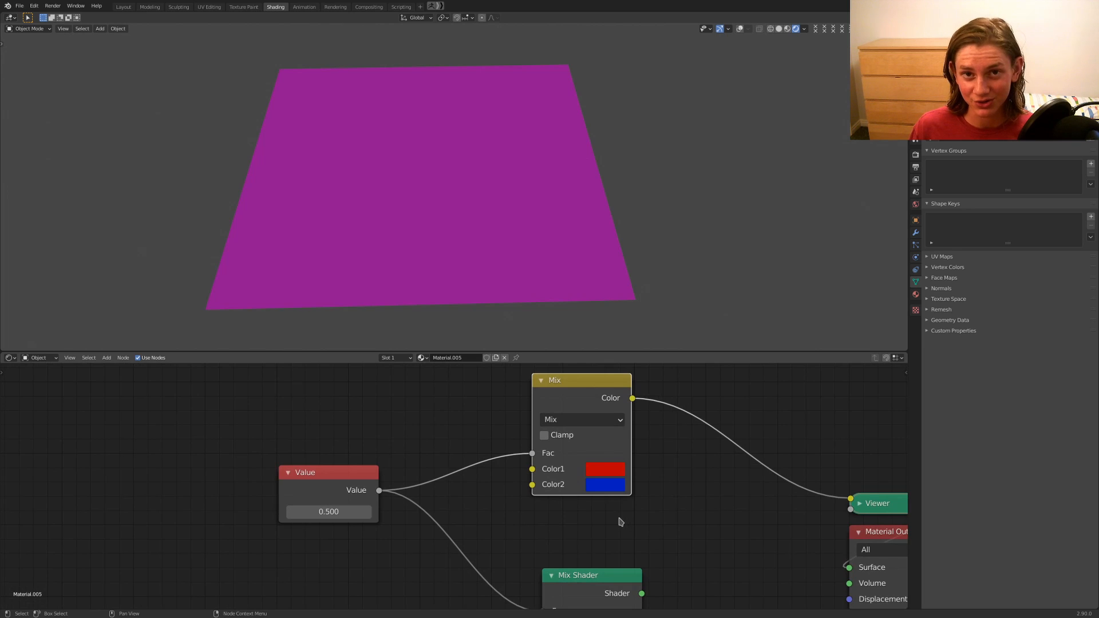
Step: Raise the Value node to 0.97 and set it to exactly 1
{"action": "left_click_drag", "start_coordinate": [326, 512], "coordinate": [358, 512]}
{"action": "left_click", "coordinate": [326, 514]}
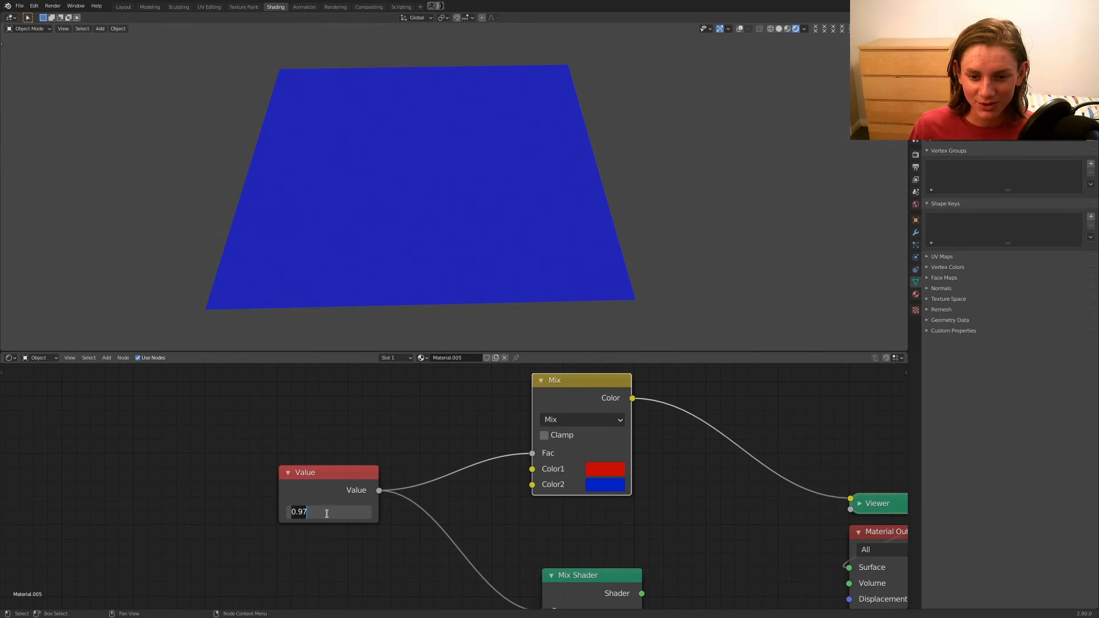
{"action": "type", "text": "1"}
{"action": "key", "text": "Return"}
Step: Set the Value node to 0 and move it farther away from the two mix nodes
{"action": "left_click", "coordinate": [328, 512]}
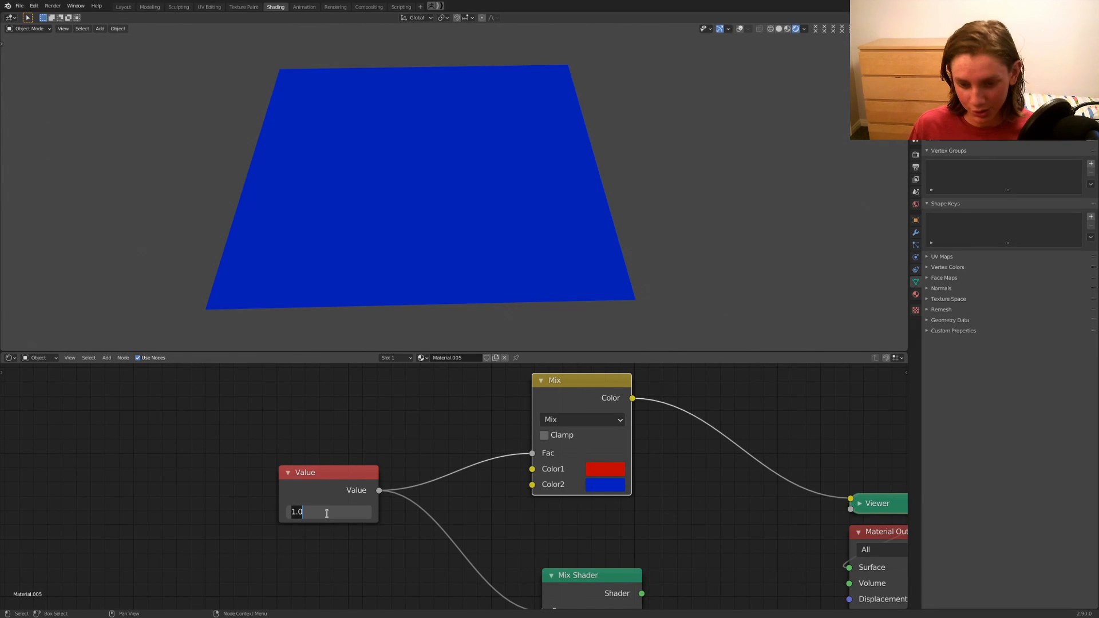
{"action": "type", "text": "0"}
{"action": "key", "text": "Return"}
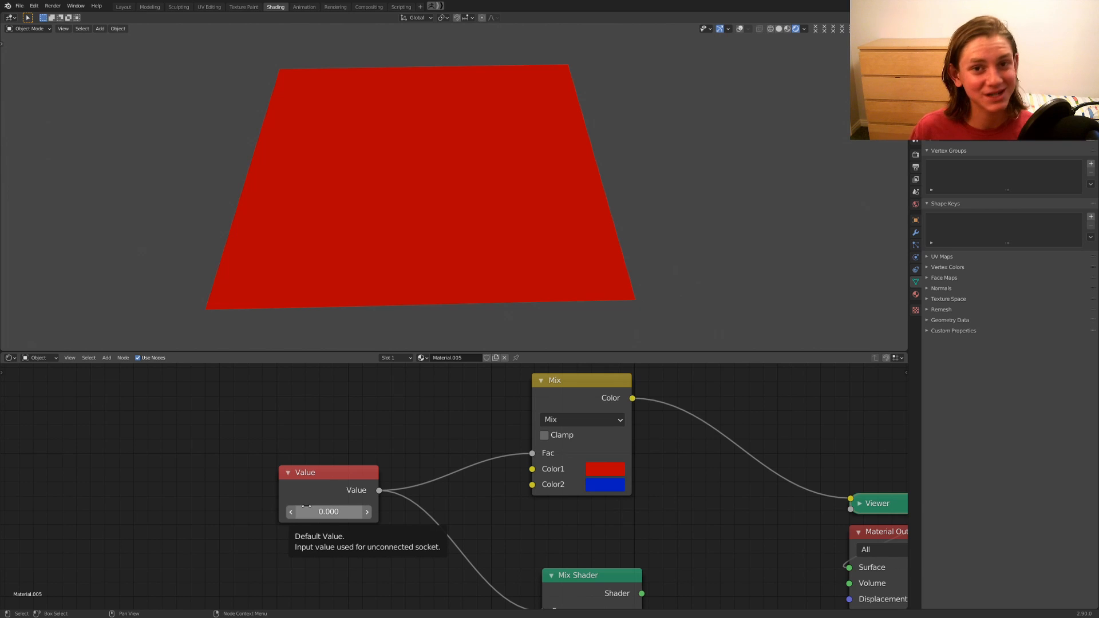
{"action": "left_click_drag", "start_coordinate": [318, 478], "coordinate": [107, 449]}
{"action": "scroll", "coordinate": [290, 506], "scroll_direction": "down", "scroll_amount": 2}
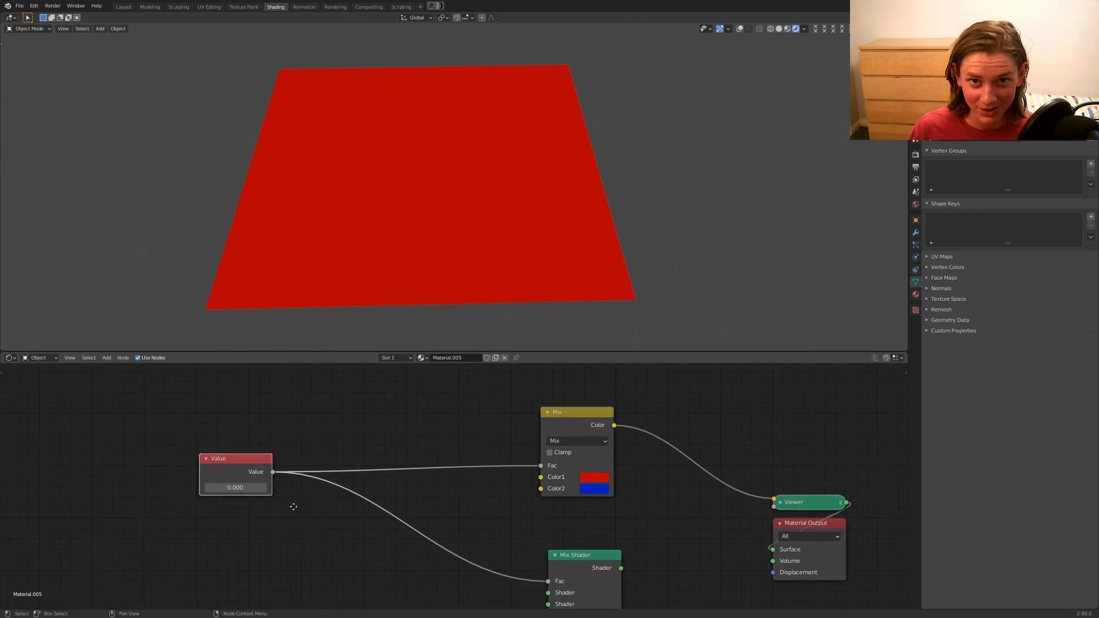
Step: Move the Value node even farther from the two mix nodes and delete it from the material
{"action": "middle_click_drag", "start_coordinate": [290, 505], "coordinate": [479, 493]}
{"action": "left_click_drag", "start_coordinate": [479, 493], "coordinate": [285, 486]}
{"action": "middle_click_drag", "start_coordinate": [439, 542], "coordinate": [329, 534]}
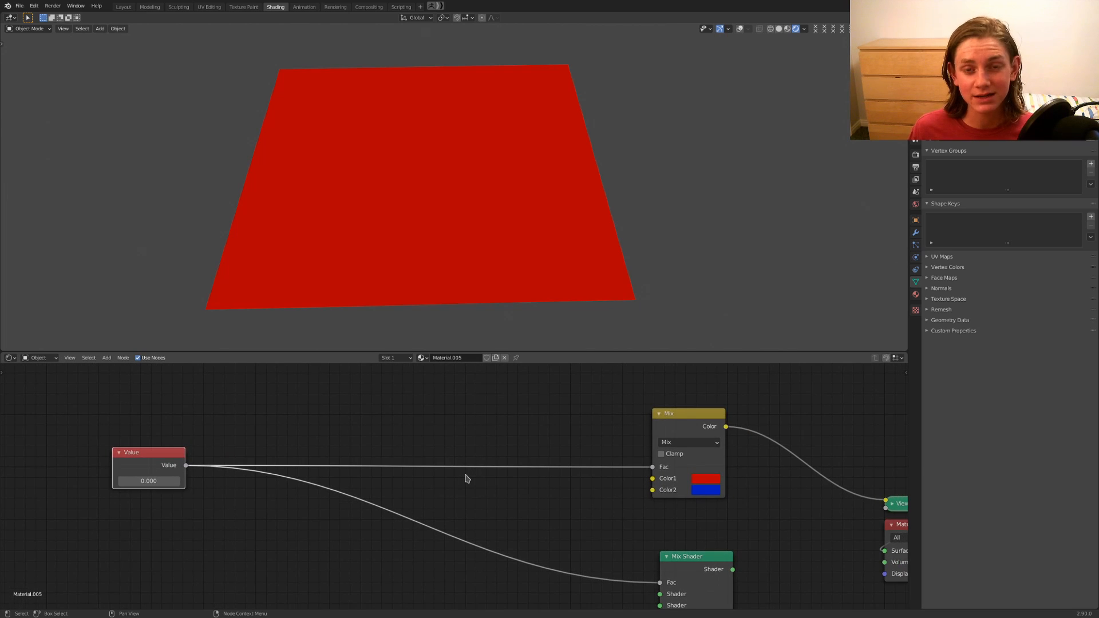
{"action": "middle_click_drag", "start_coordinate": [464, 470], "coordinate": [447, 475]}
{"action": "scroll", "coordinate": [447, 475], "scroll_direction": "down", "scroll_amount": 1}
{"action": "key", "text": "x"}
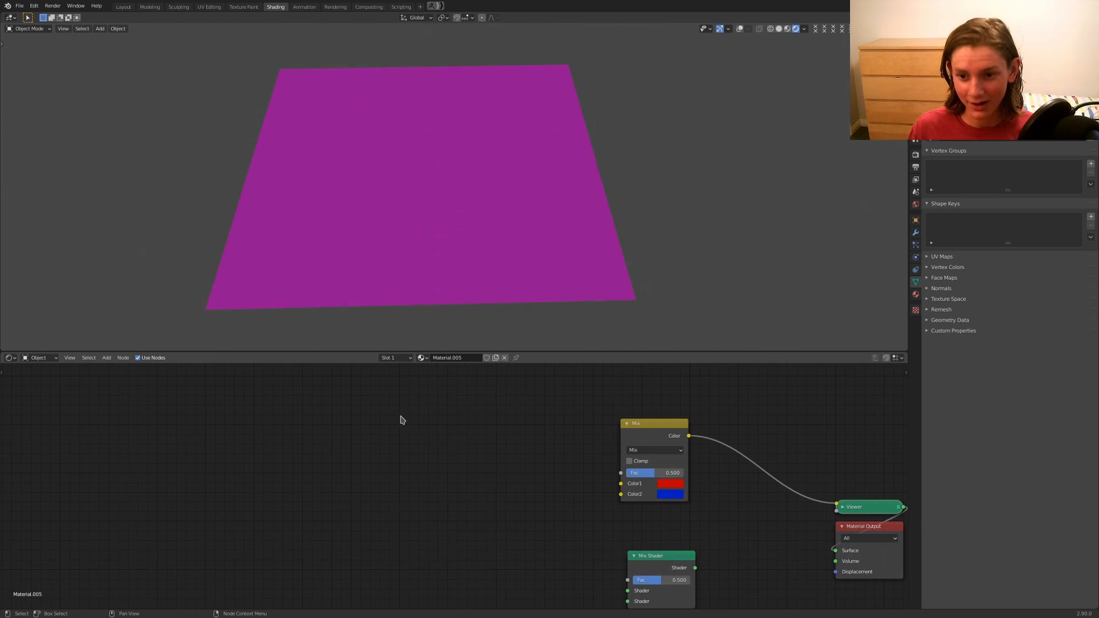
Step: Add a Gradient Texture node and connect its Fac output to the MixRGB node's Fac input
{"action": "key", "text": "shift+a"}
{"action": "left_click", "coordinate": [400, 416]}
{"action": "type", "text": "gr"}
{"action": "key", "text": "Return"}
{"action": "left_click", "coordinate": [401, 416]}
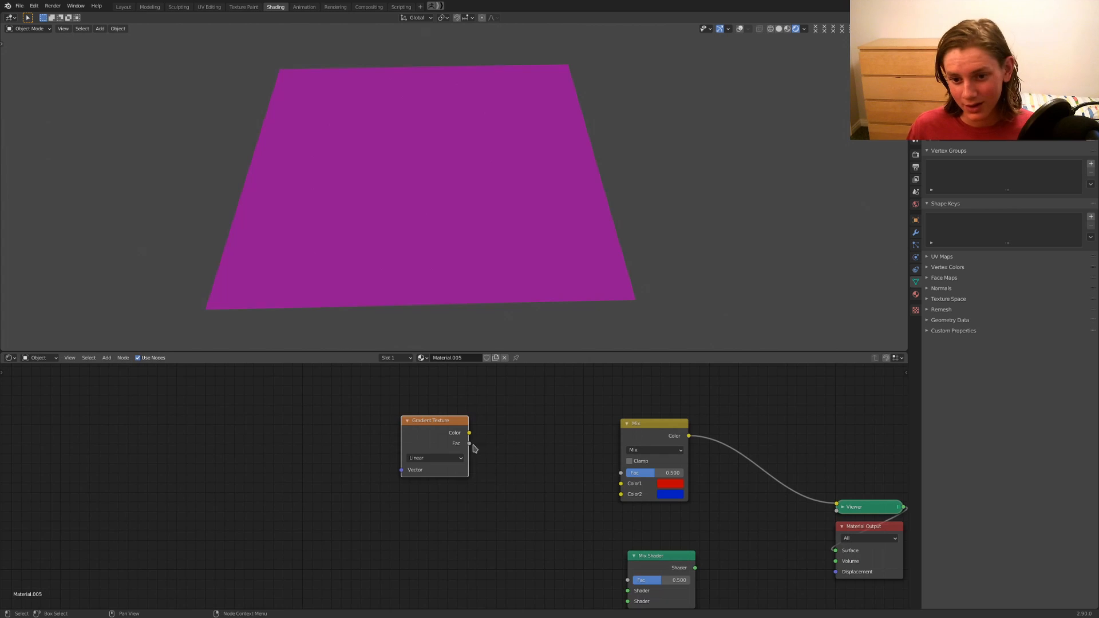
{"action": "left_click_drag", "start_coordinate": [469, 444], "coordinate": [621, 473]}
Step: Preview the Gradient Texture's output on the plane, and switch the Viewer back to the MixRGB node's Color output
{"action": "left_click", "coordinate": [449, 441], "text": "ctrl+shift"}
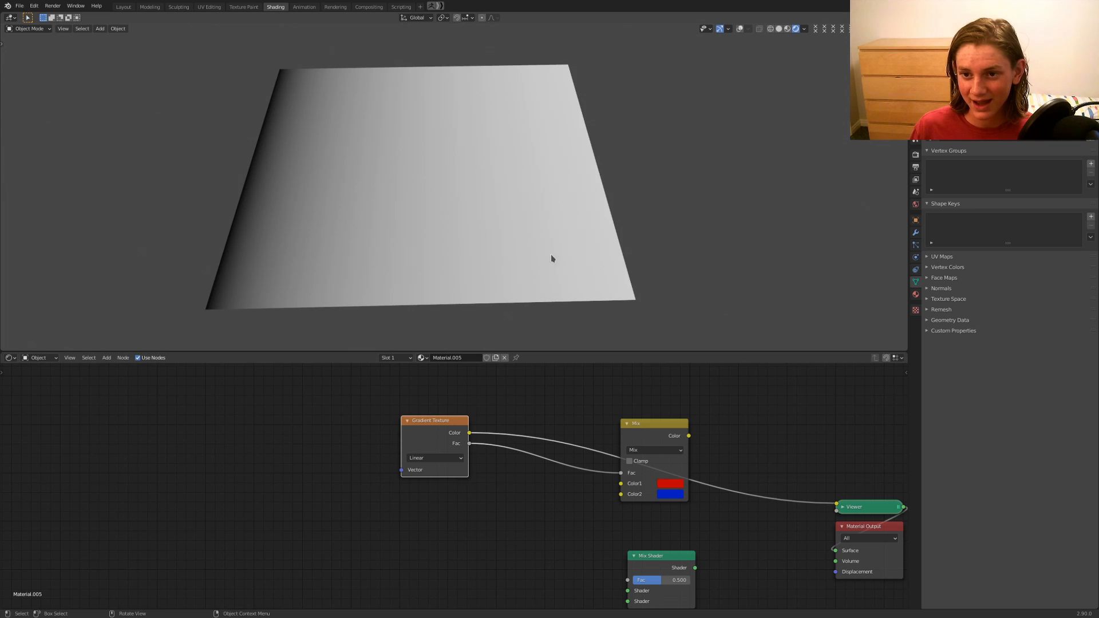
{"action": "middle_click_drag", "start_coordinate": [608, 491], "coordinate": [388, 471]}
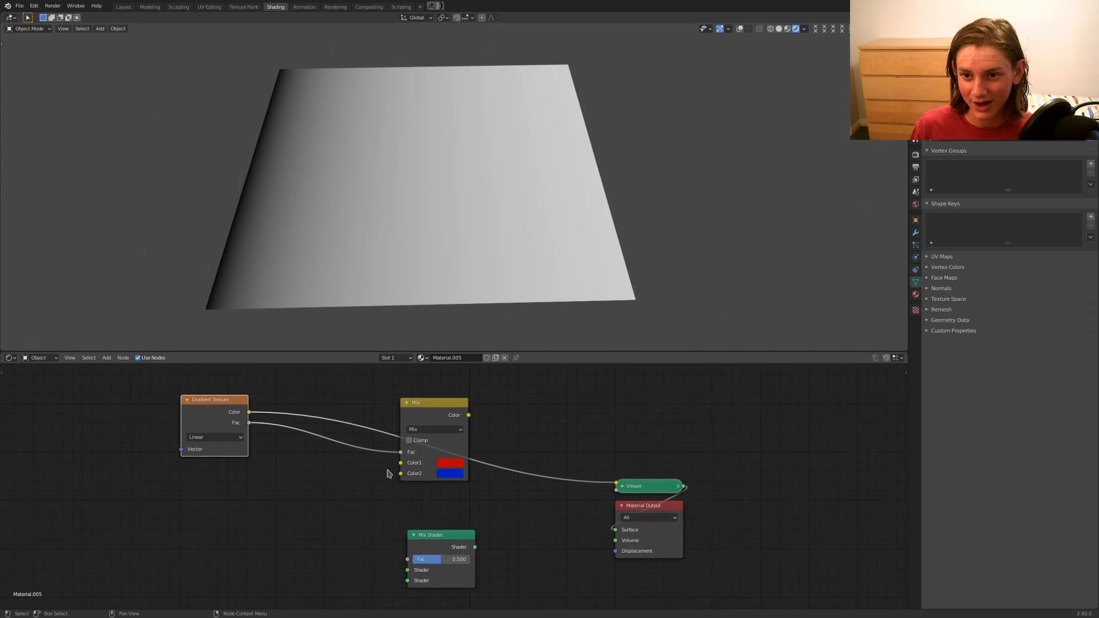
{"action": "left_click", "coordinate": [451, 408], "text": "ctrl+shift"}
{"action": "middle_click_drag", "start_coordinate": [595, 189], "coordinate": [612, 205]}
Step: Replace the Gradient Texture with a Noise Texture node and connect its Fac output to the MixRGB node's Fac input
{"action": "middle_click_drag", "start_coordinate": [282, 420], "coordinate": [352, 427]}
{"action": "scroll", "coordinate": [352, 427], "scroll_direction": "up", "scroll_amount": 2}
{"action": "left_click", "coordinate": [289, 396]}
{"action": "key", "text": "x"}
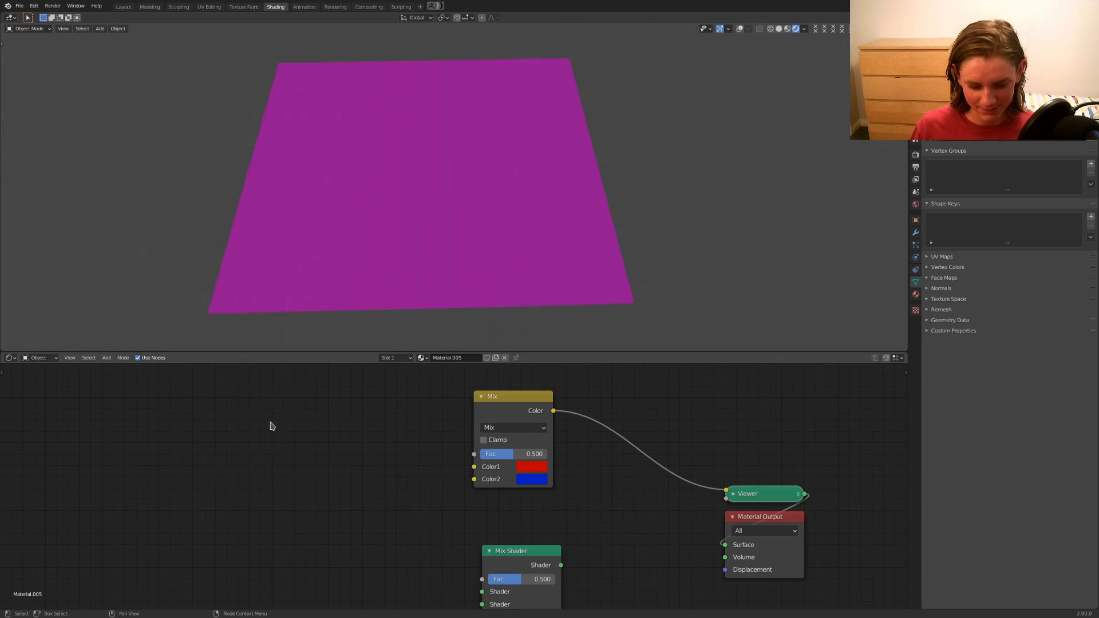
{"action": "key", "text": "shift+a"}
{"action": "type", "text": "snoi"}
{"action": "key", "text": "Return"}
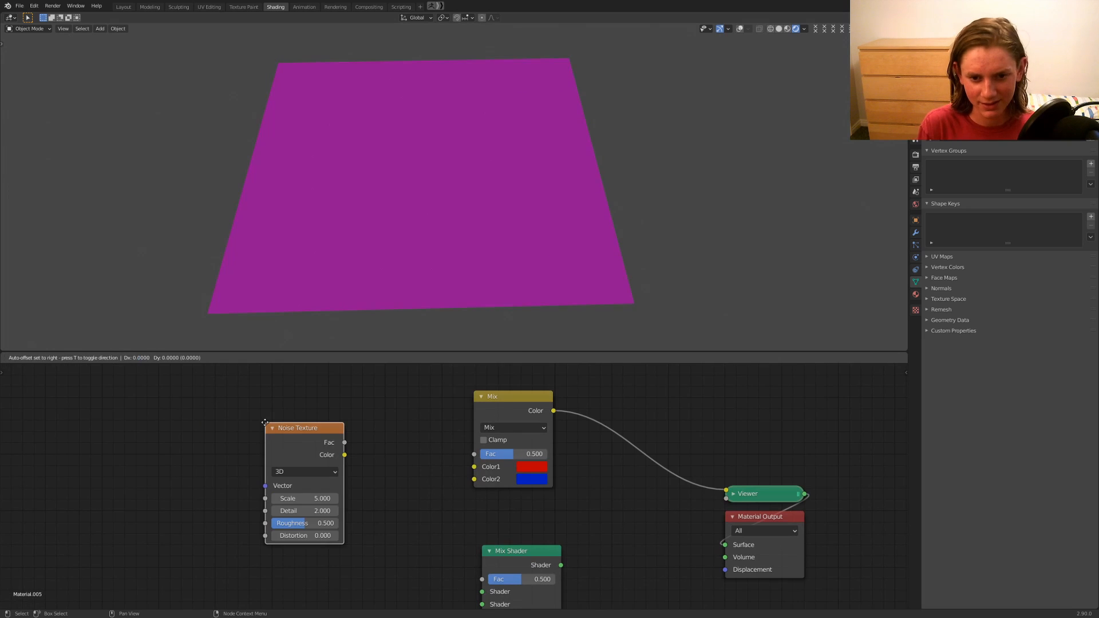
{"action": "left_click", "coordinate": [265, 422]}
{"action": "left_click_drag", "start_coordinate": [344, 442], "coordinate": [473, 454]}
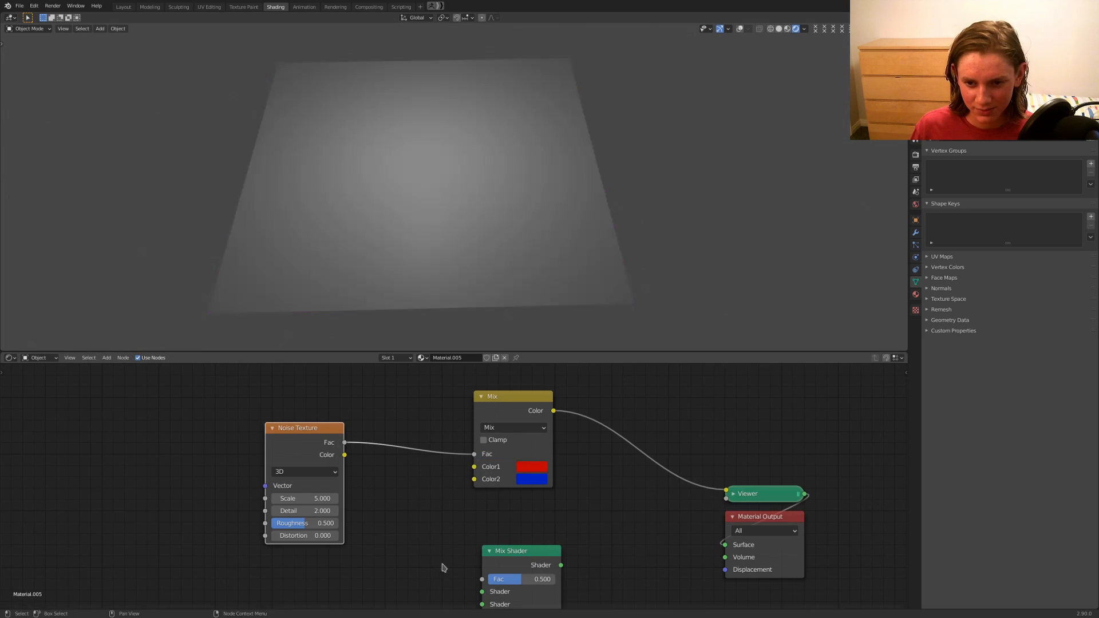
Step: Move the Noise Texture farther from the MixRGB node and preview its Fac output on the plane
{"action": "middle_click_drag", "start_coordinate": [345, 402], "coordinate": [459, 431]}
{"action": "left_click_drag", "start_coordinate": [435, 463], "coordinate": [315, 420]}
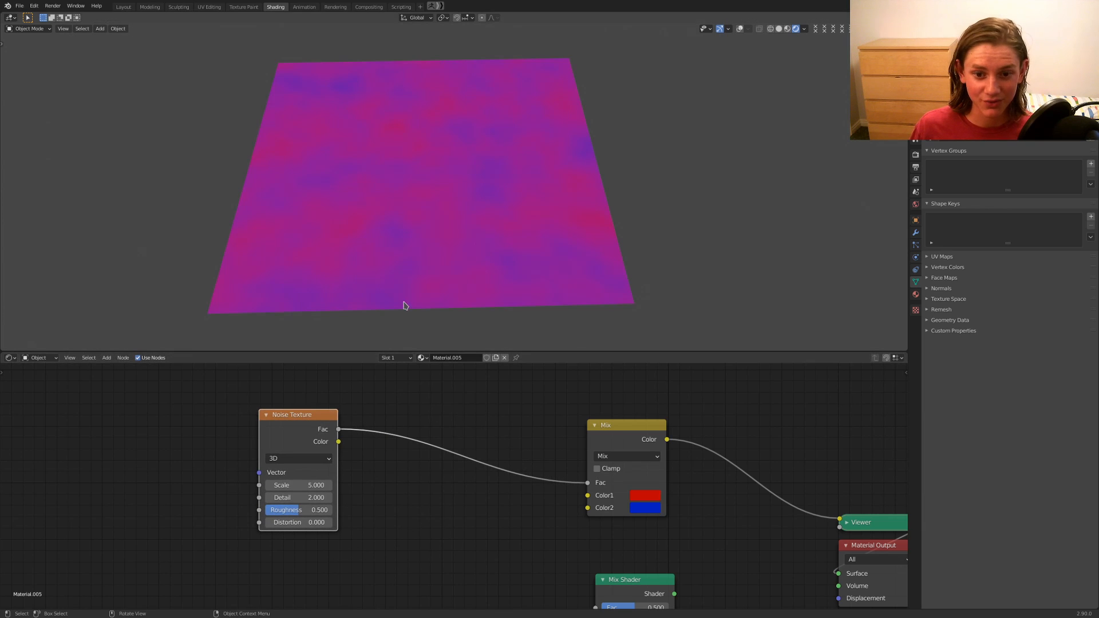
{"action": "left_click", "coordinate": [287, 435], "text": "ctrl+shift"}
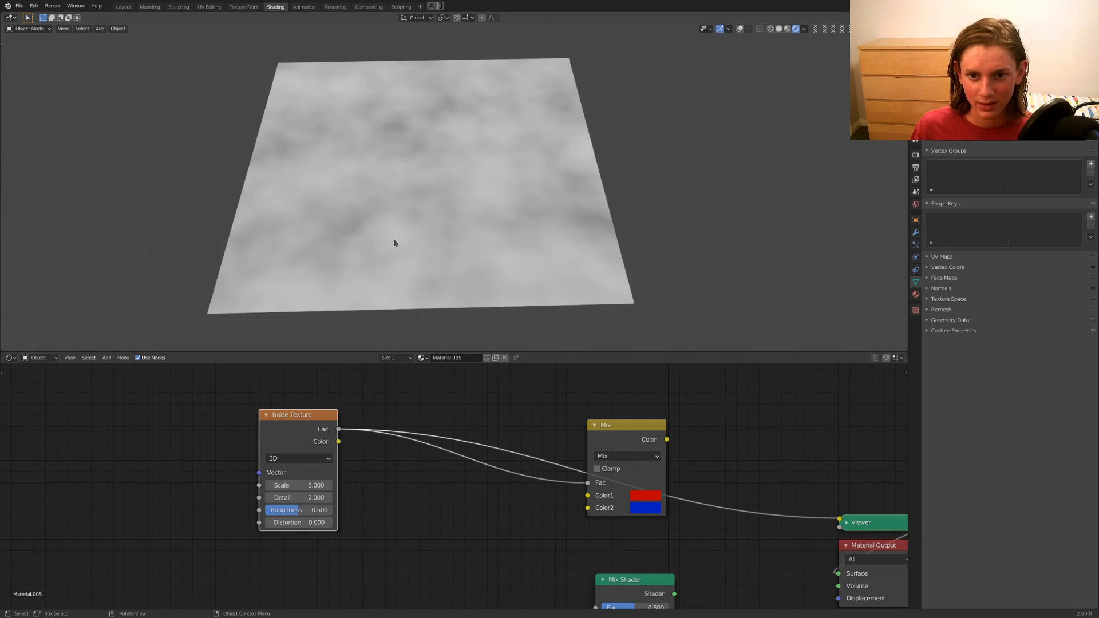
Step: Insert a ColorRamp node into the link between the Noise Texture's Fac output and the Viewer
{"action": "key", "text": "shift+a"}
{"action": "left_click", "coordinate": [400, 419]}
{"action": "type", "text": "c"}
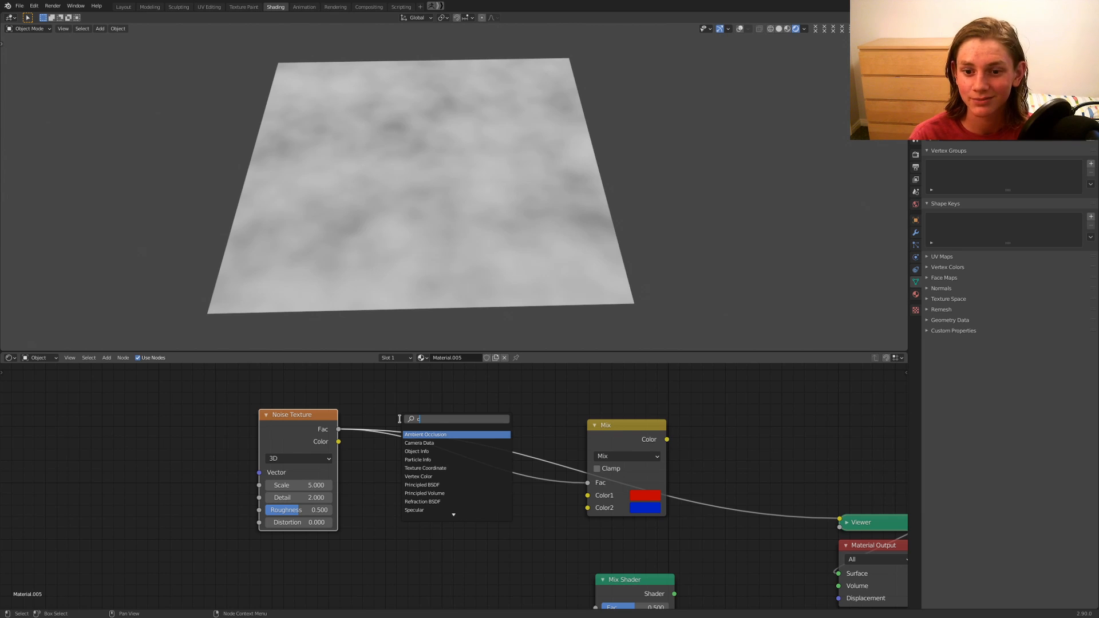
{"action": "type", "text": "olor"}
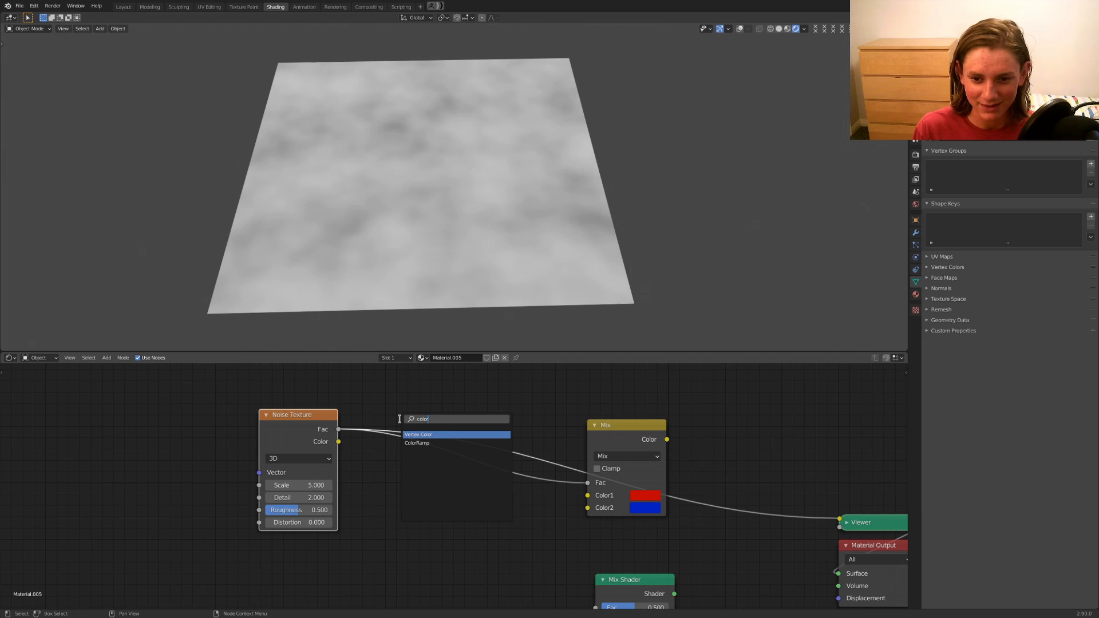
{"action": "key", "text": "Down"}
{"action": "key", "text": "Return"}
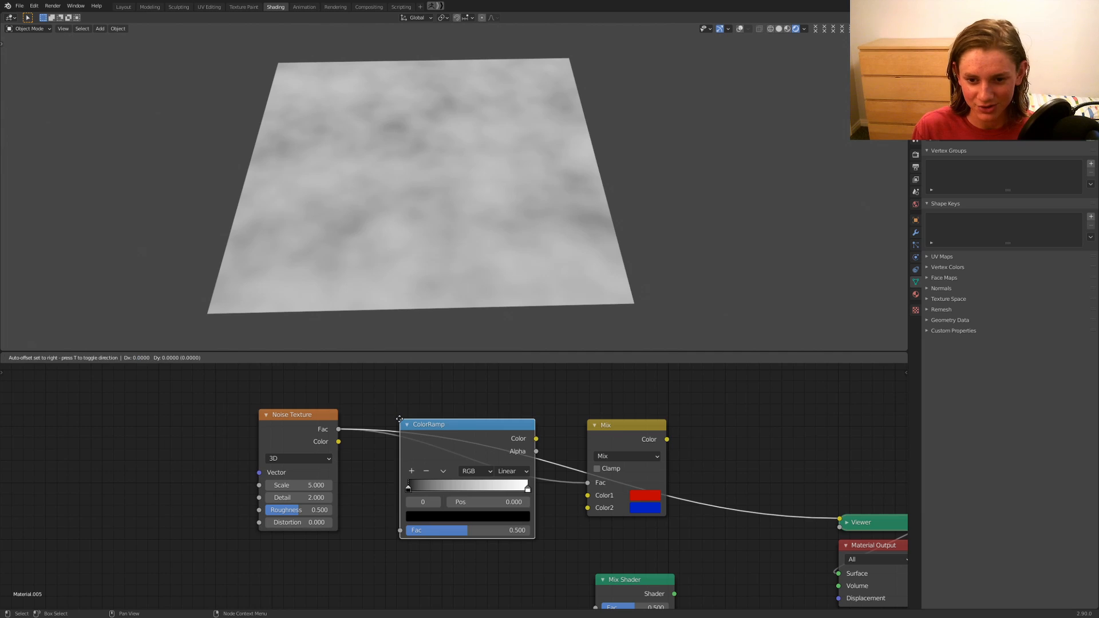
{"action": "left_click", "coordinate": [399, 419]}
Step: Sharpen the ColorRamp's contrast by moving the black stop toward the middle and the white stop to 0.468 beside it
{"action": "middle_click_drag", "start_coordinate": [399, 418], "coordinate": [356, 420]}
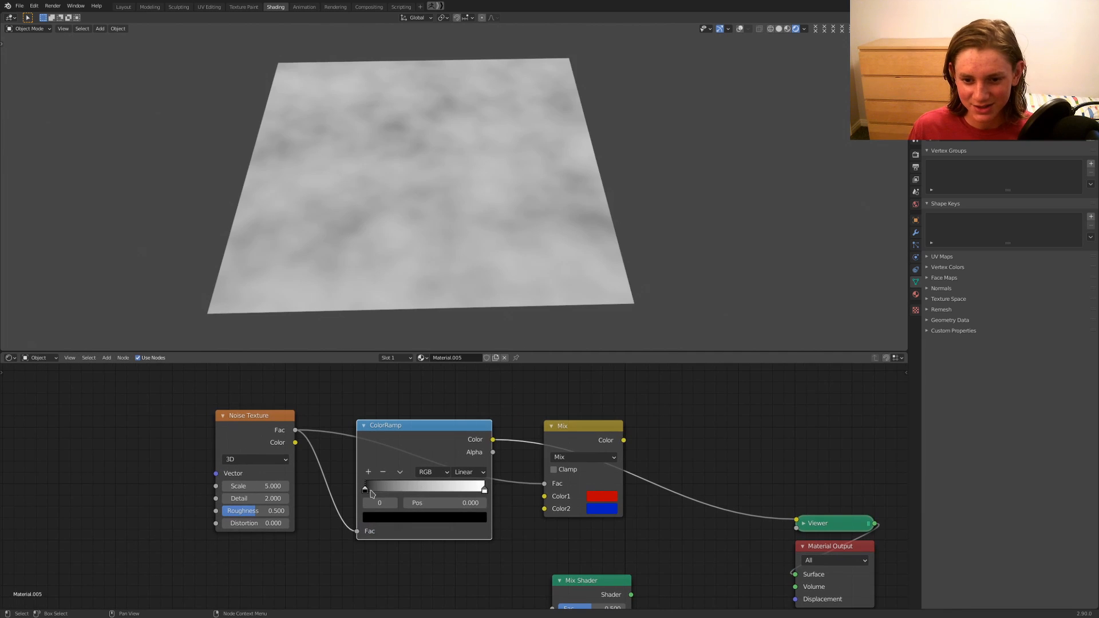
{"action": "left_click_drag", "start_coordinate": [365, 490], "coordinate": [418, 494]}
{"action": "left_click_drag", "start_coordinate": [484, 490], "coordinate": [420, 486]}
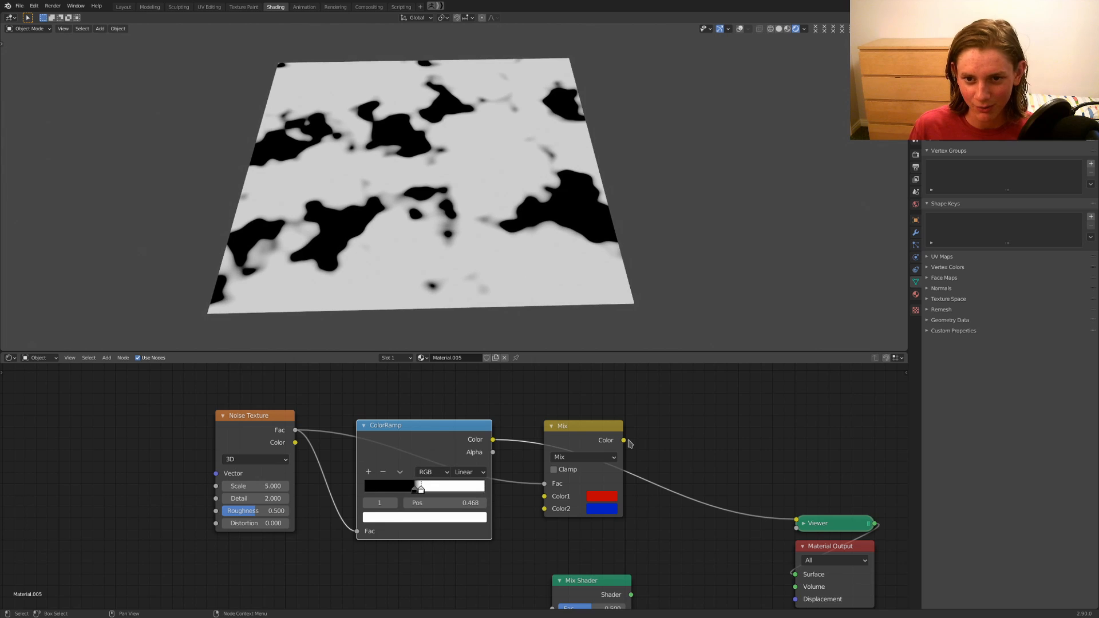
Step: Drive the MixRGB node's Fac with the ColorRamp's Color output and preview the MixRGB node's Color on the plane
{"action": "left_click", "coordinate": [570, 445]}
{"action": "scroll", "coordinate": [331, 554], "scroll_direction": "down", "scroll_amount": 1}
{"action": "middle_click_drag", "start_coordinate": [332, 554], "coordinate": [407, 534]}
{"action": "scroll", "coordinate": [407, 534], "scroll_direction": "up", "scroll_amount": 2}
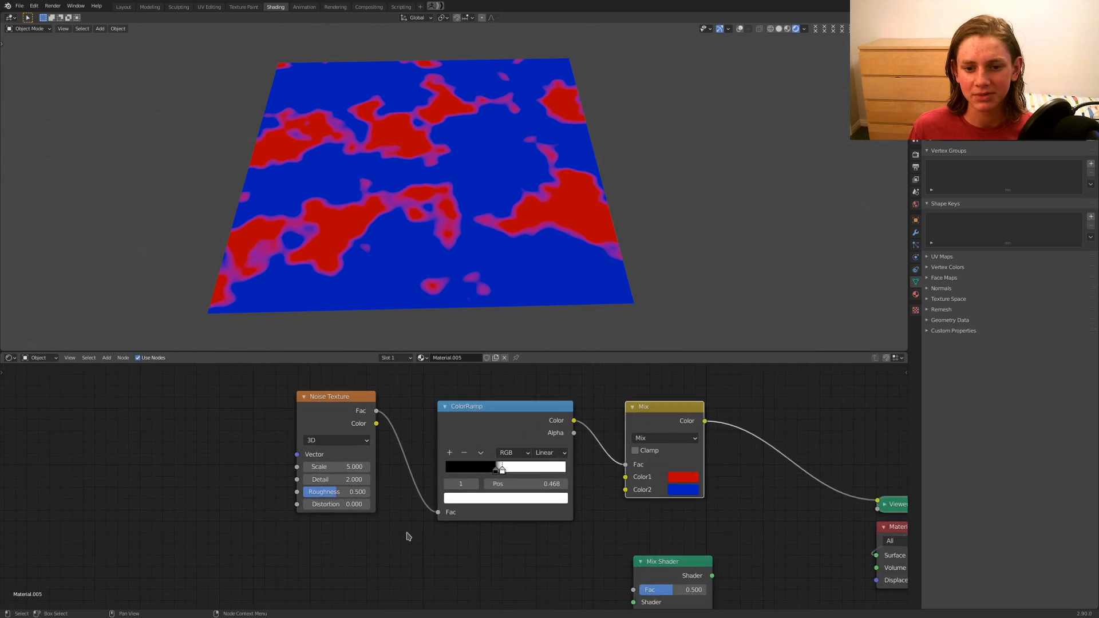
Step: Move the Noise Texture node farther away from the ColorRamp to open space between them
{"action": "left_click_drag", "start_coordinate": [337, 393], "coordinate": [254, 418]}
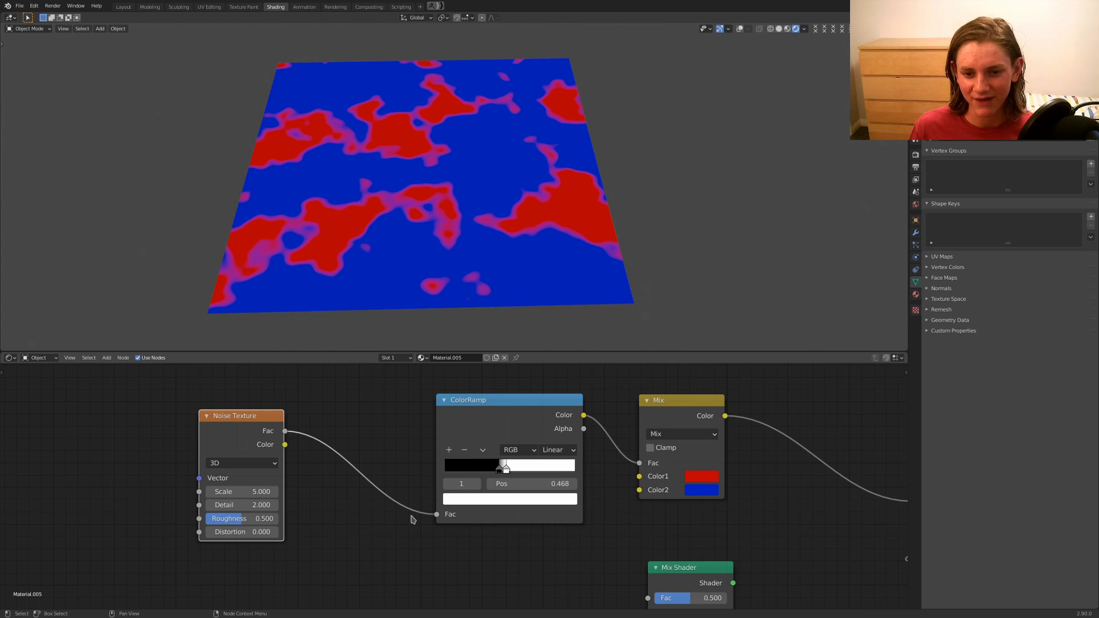
{"action": "middle_click_drag", "start_coordinate": [444, 555], "coordinate": [465, 531]}
{"action": "scroll", "coordinate": [465, 532], "scroll_direction": "down", "scroll_amount": 1}
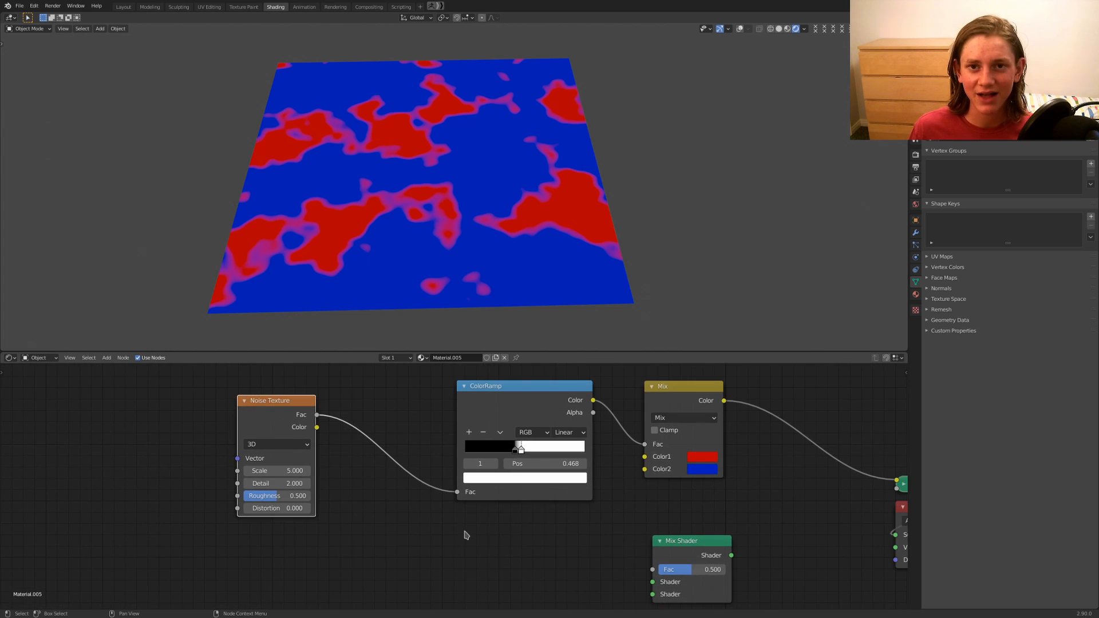